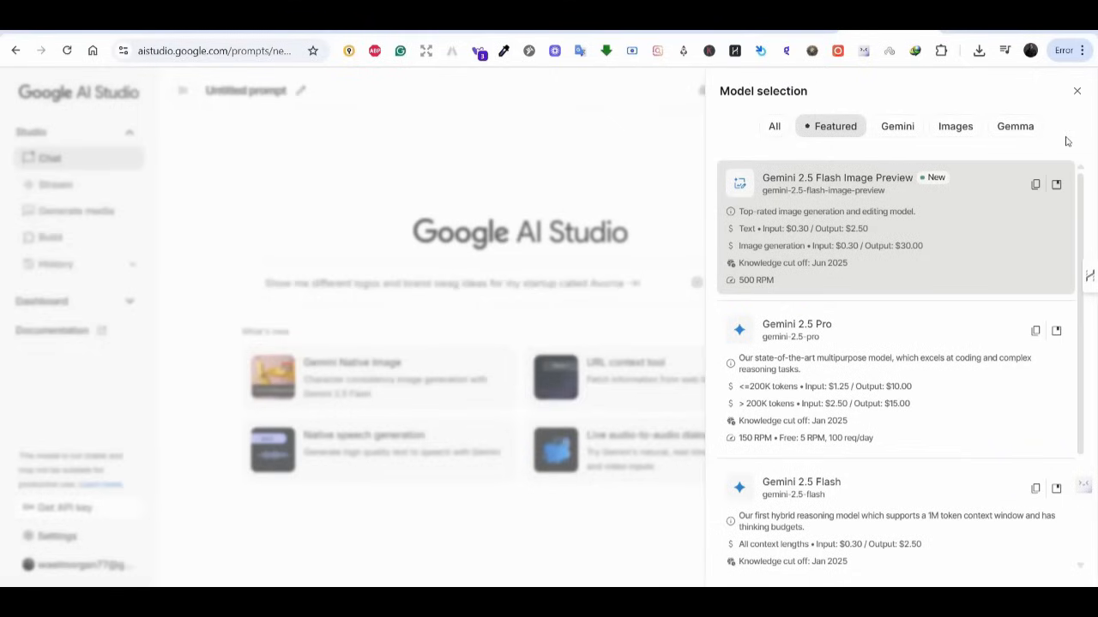
Select the Gemini 2.5 Flash Image Preview model and submit the prompt "make this model look at the camera and place his hands beside him"
{"action": "left_click", "coordinate": [896, 217]}
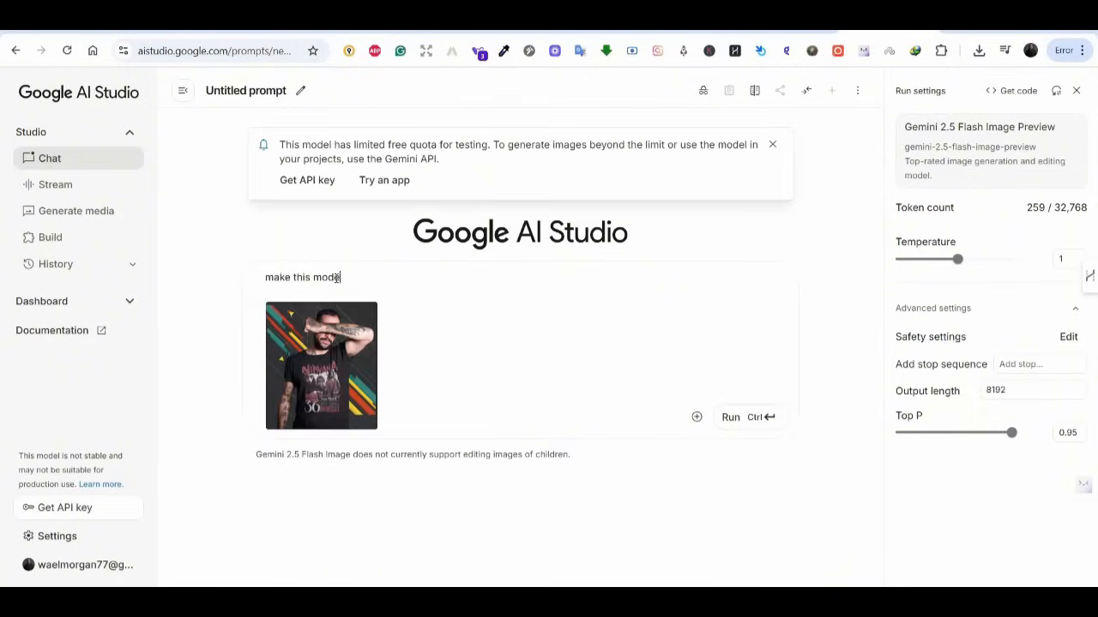
{"action": "type", "text": "ook at the camera and place"}
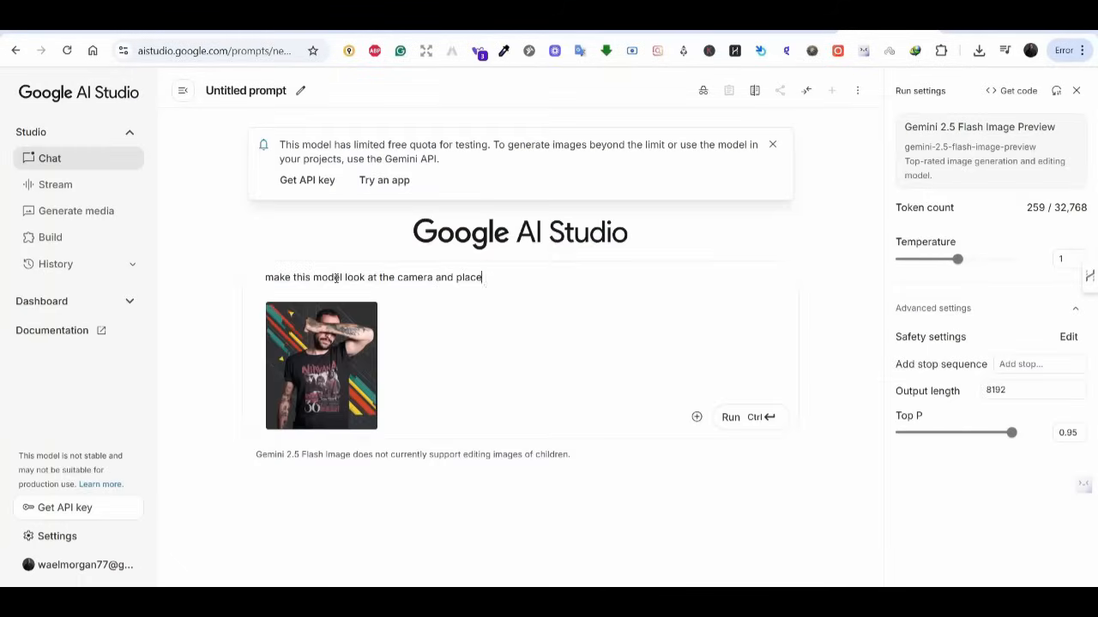
{"action": "type", "text": " his hands beside him"}
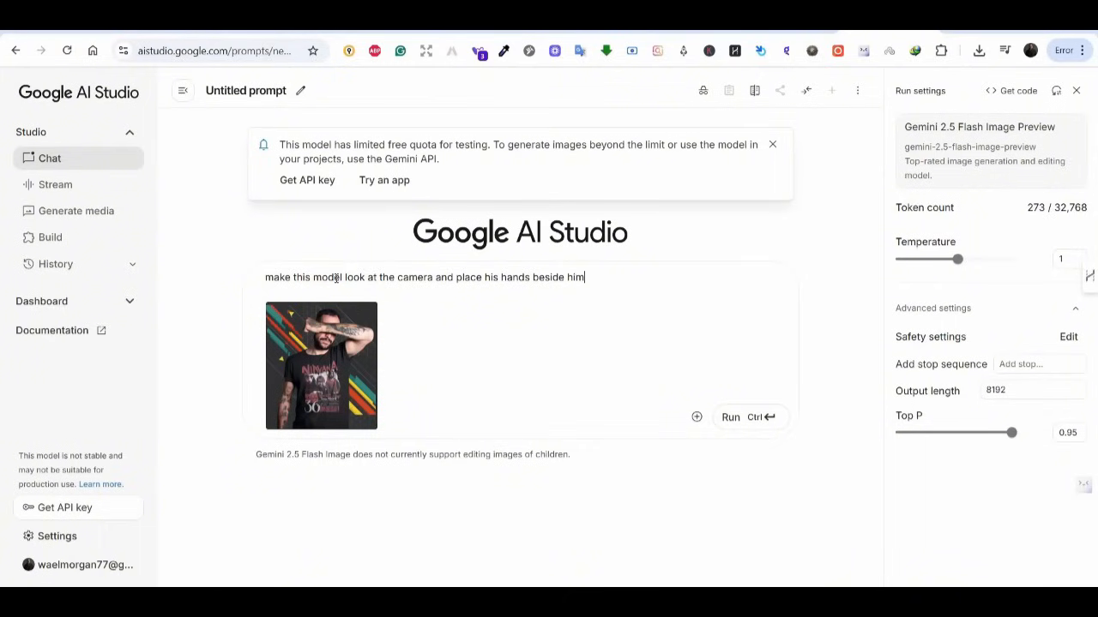
{"action": "key", "text": "Return"}
{"action": "left_click", "coordinate": [759, 431]}
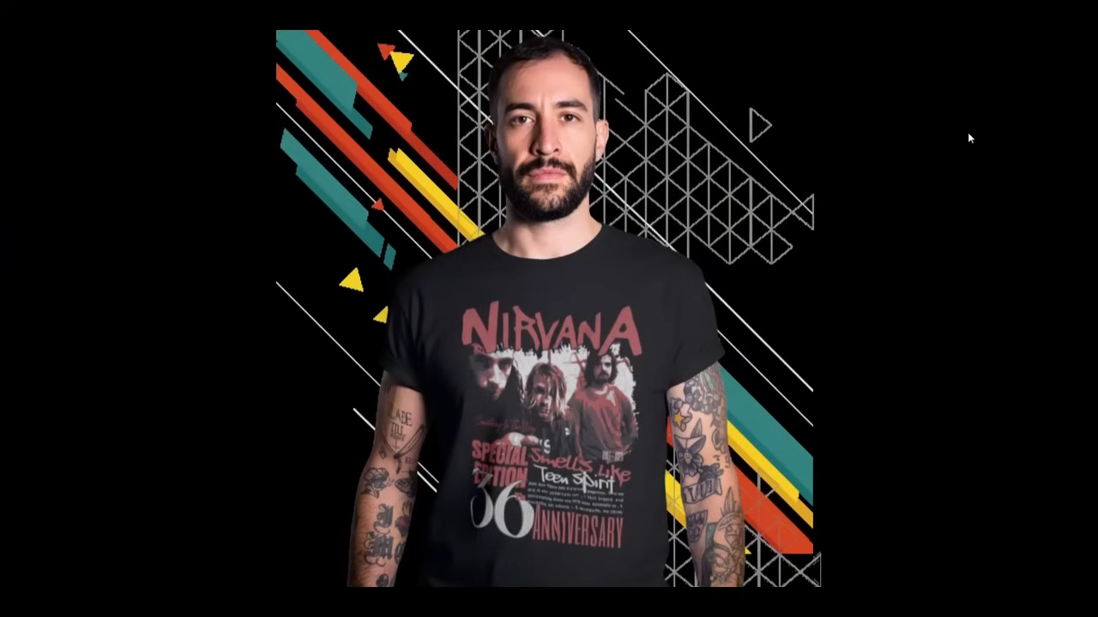
Close the downloaded image and start a follow-up chat prompt reading "change the background to a streetwall, while keeping the model"
{"action": "key", "text": "Escape"}
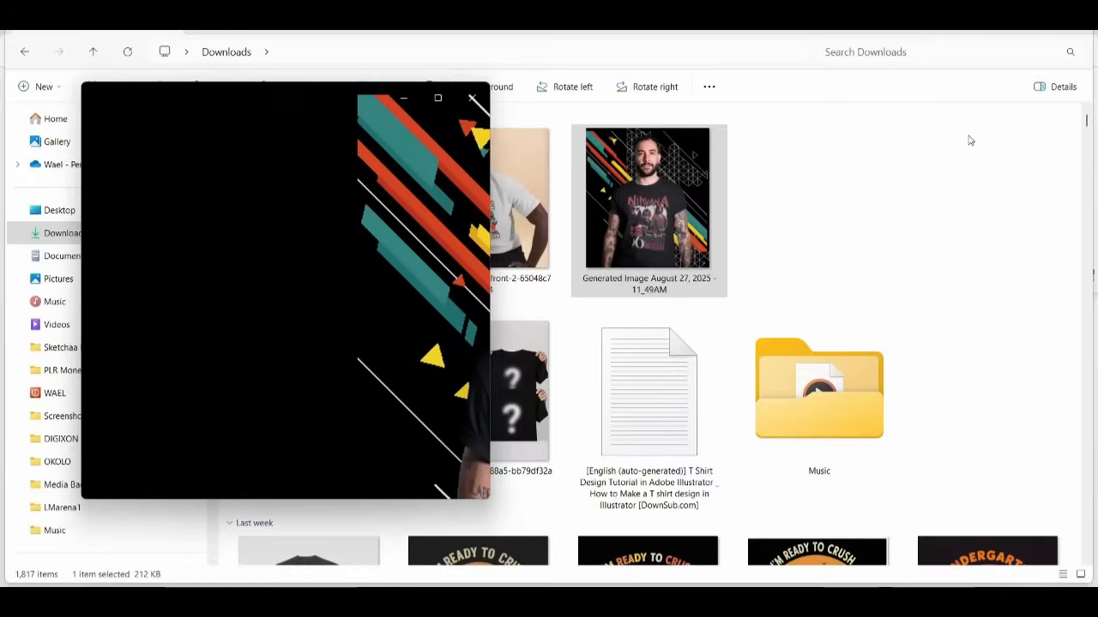
{"action": "left_click", "coordinate": [869, 220]}
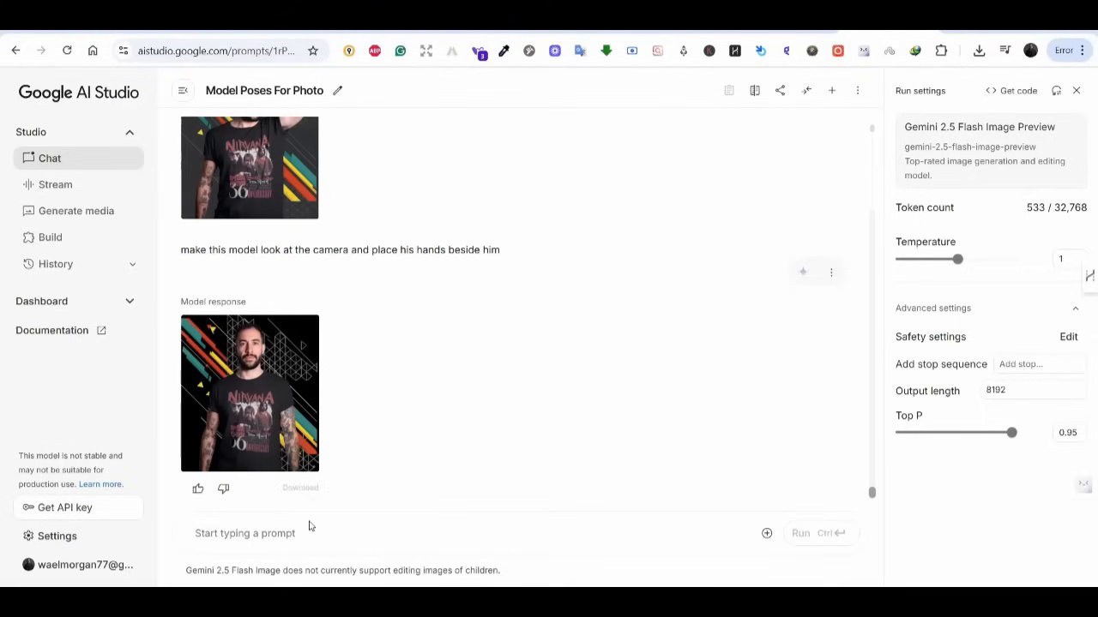
{"action": "type", "text": "change"}
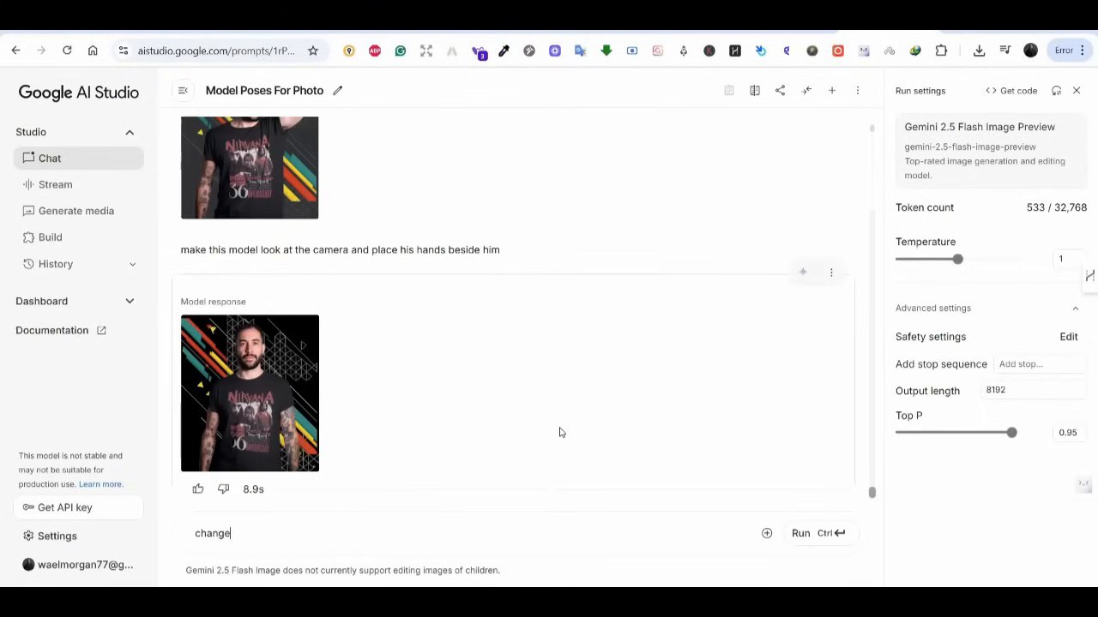
{"action": "type", "text": " the background to a"}
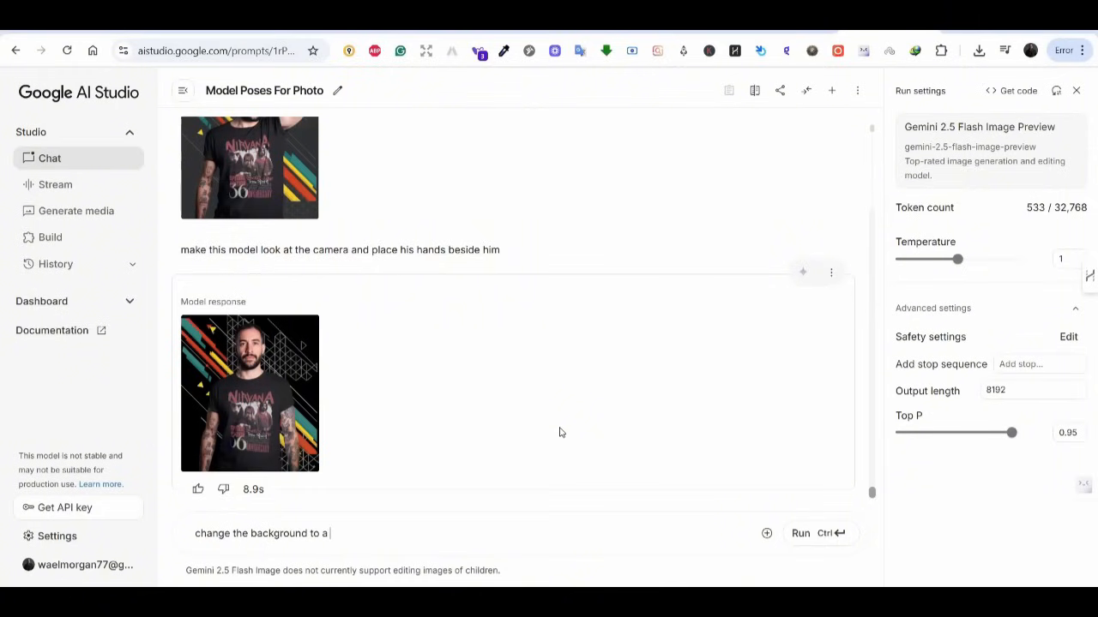
{"action": "type", "text": " streetwa"}
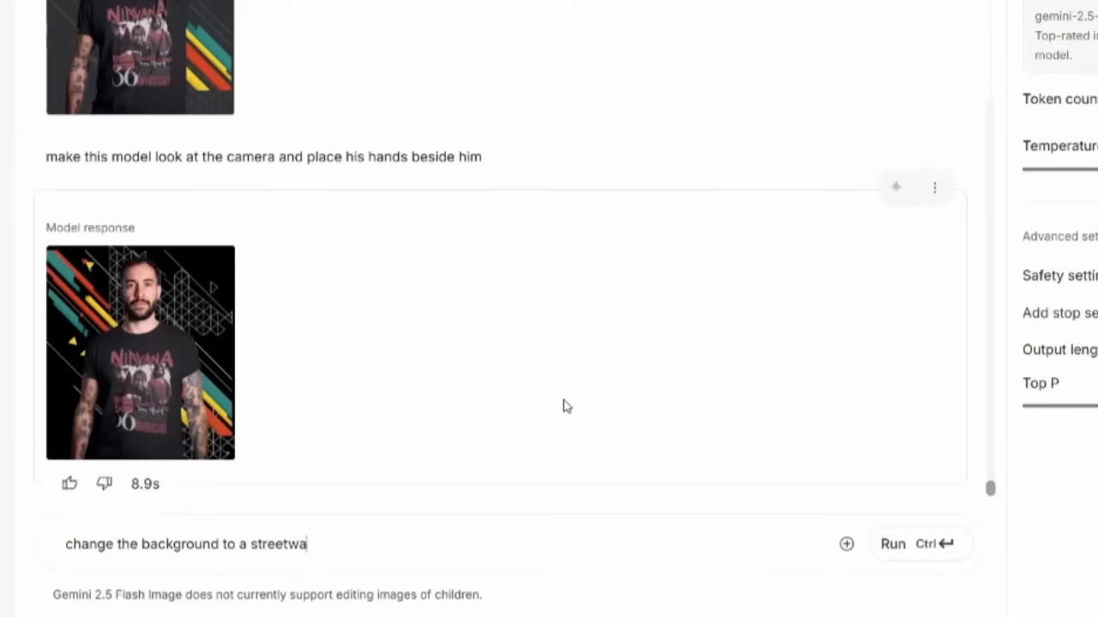
{"action": "type", "text": "ll, while keep"}
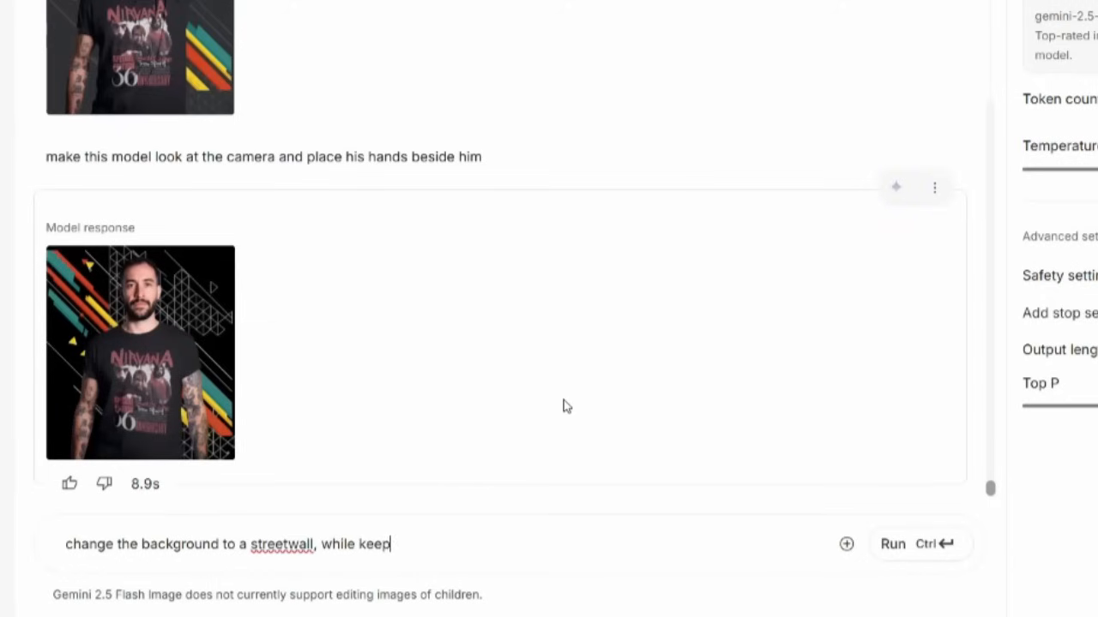
{"action": "type", "text": "ing the model "}
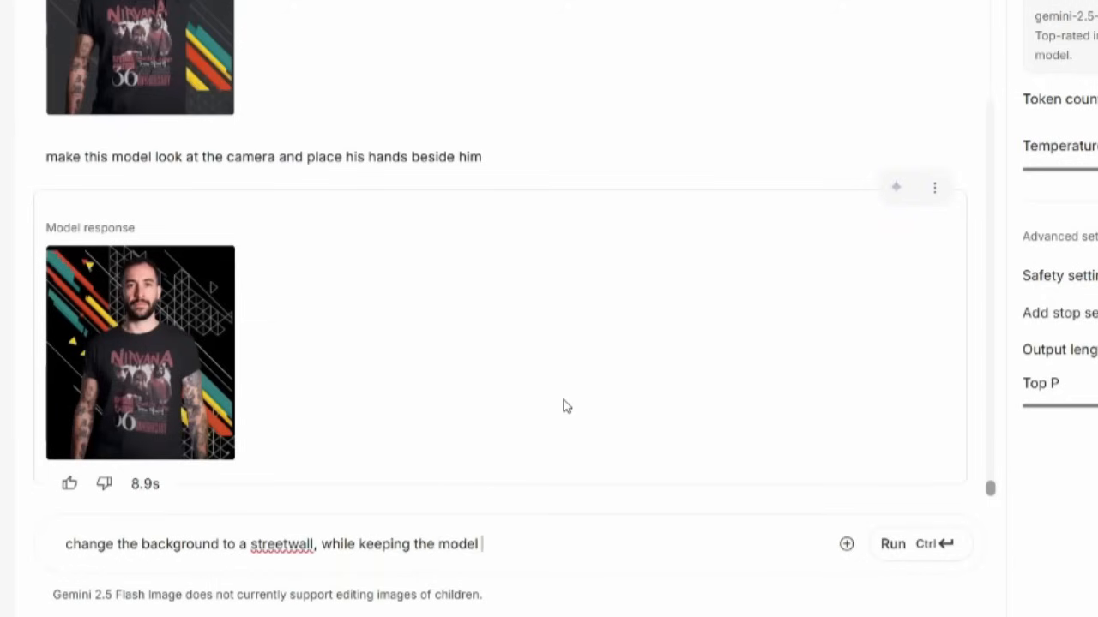
Finish and submit the prompt with "as is. Blend the model with the new background atmosphere in terms of colors and shading", correcting "streetwall" to "street wall"
{"action": "type", "text": "as is. Blend the model with the new b"}
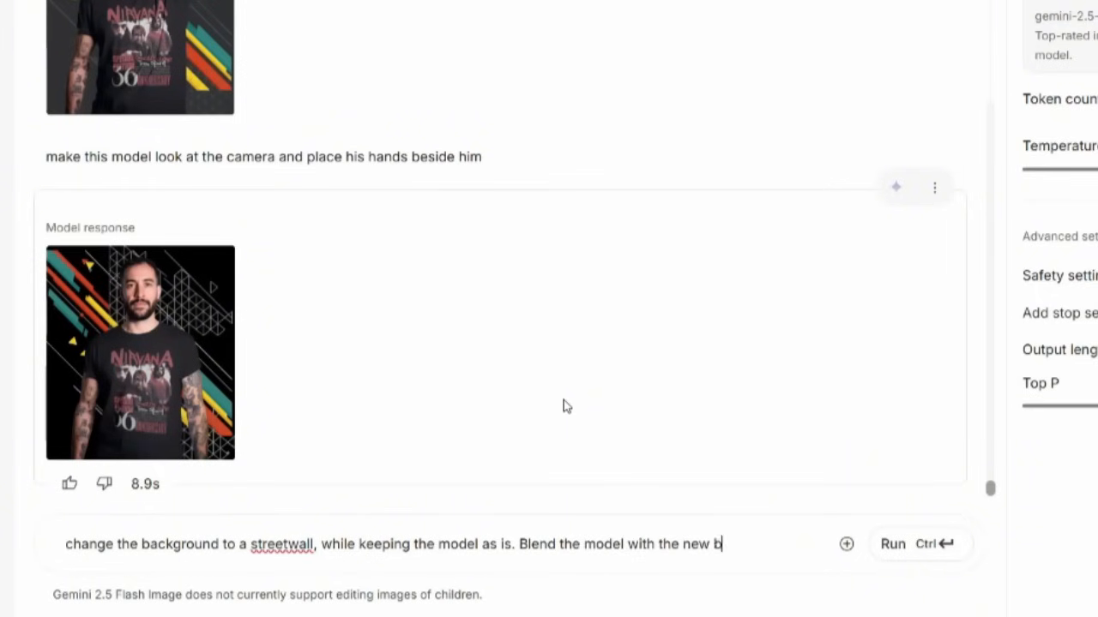
{"action": "type", "text": "ackground color"}
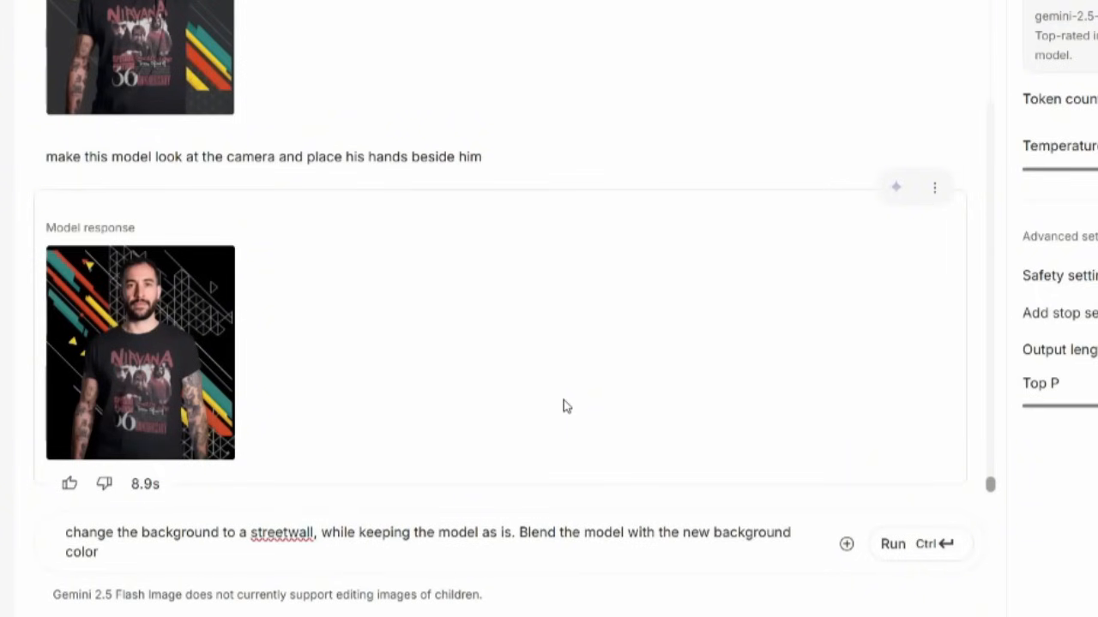
{"action": "key", "text": "BackSpace"}
{"action": "key", "text": "BackSpace"}
{"action": "key", "text": "BackSpace"}
{"action": "key", "text": "BackSpace"}
{"action": "key", "text": "BackSpace"}
{"action": "key", "text": "BackSpace"}
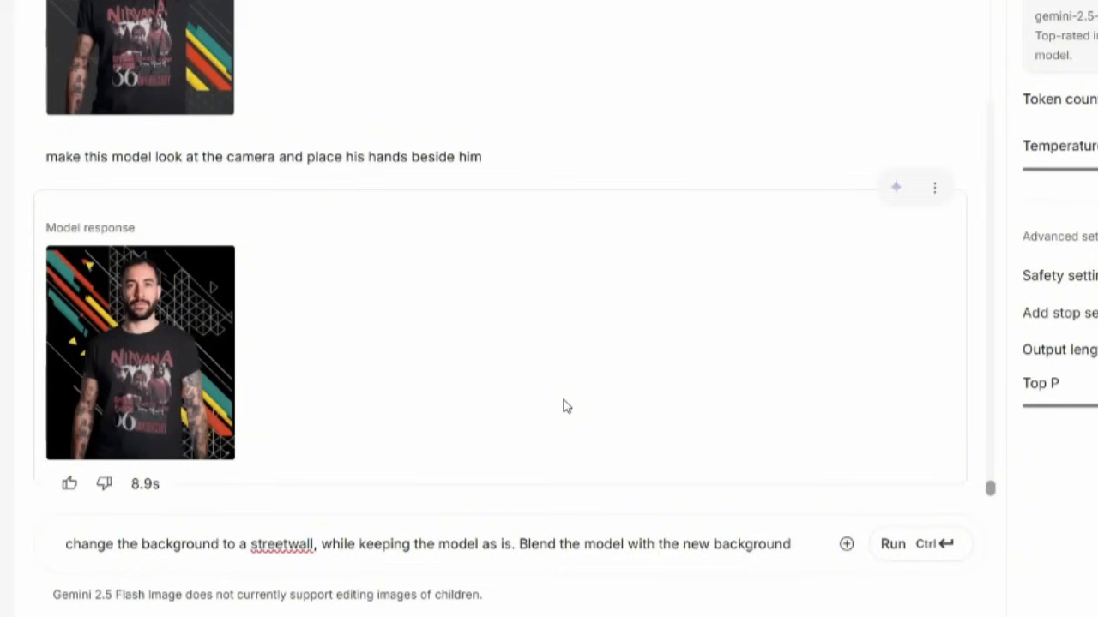
{"action": "type", "text": "atmoshoere in terms of colors and shading"}
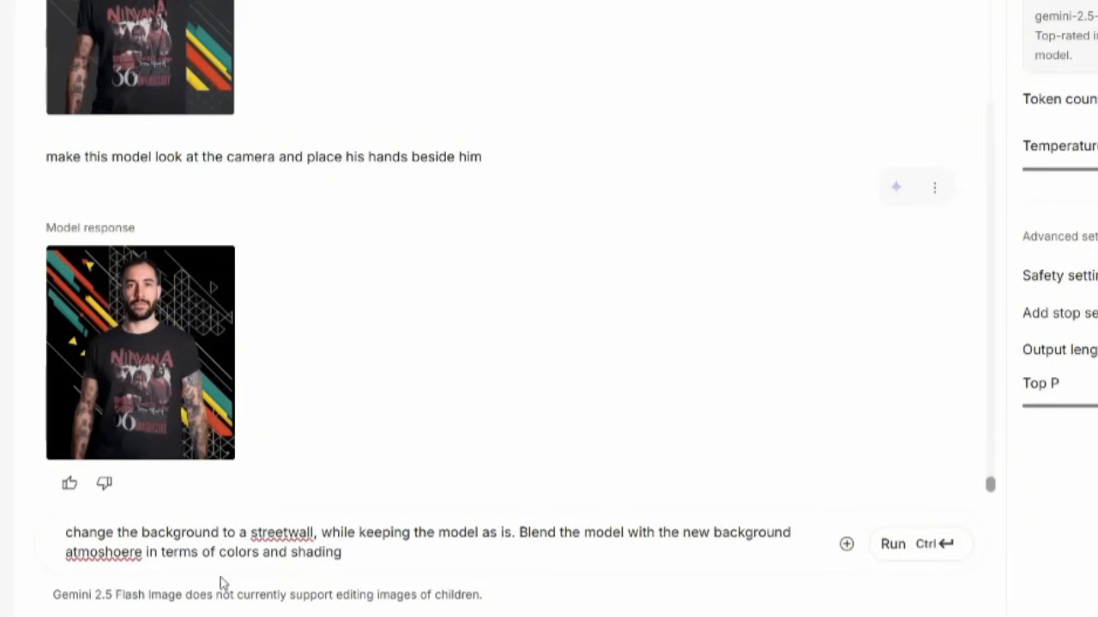
{"action": "right_click", "coordinate": [276, 532]}
{"action": "left_click", "coordinate": [283, 4]}
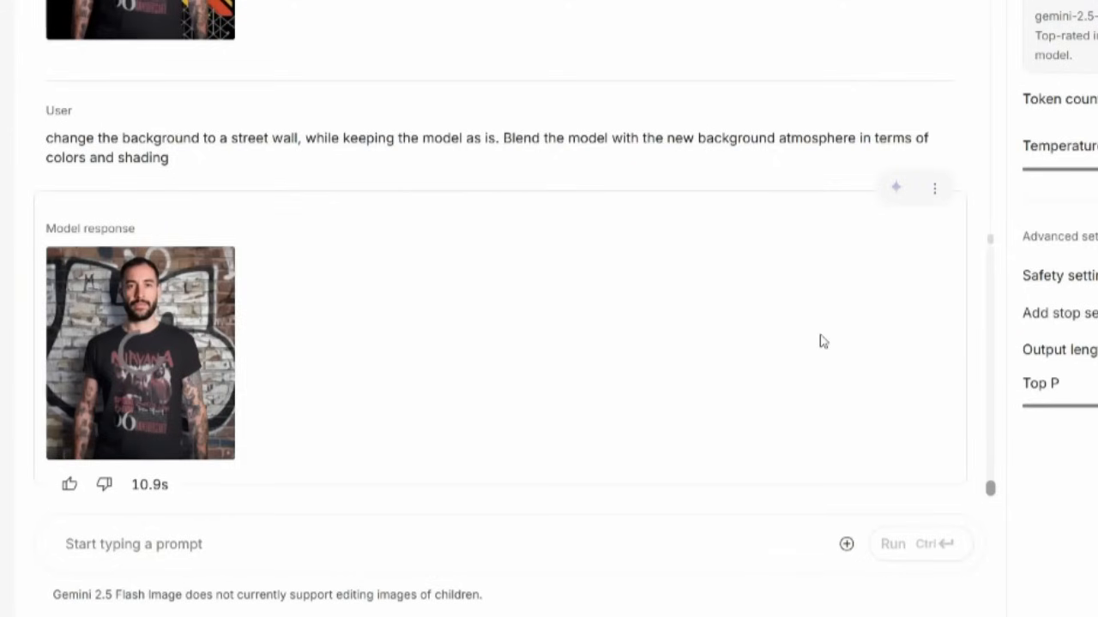
View the street wall image and submit the prompt "zoom out on this model, and make his full body visible"
{"action": "left_click", "coordinate": [204, 325]}
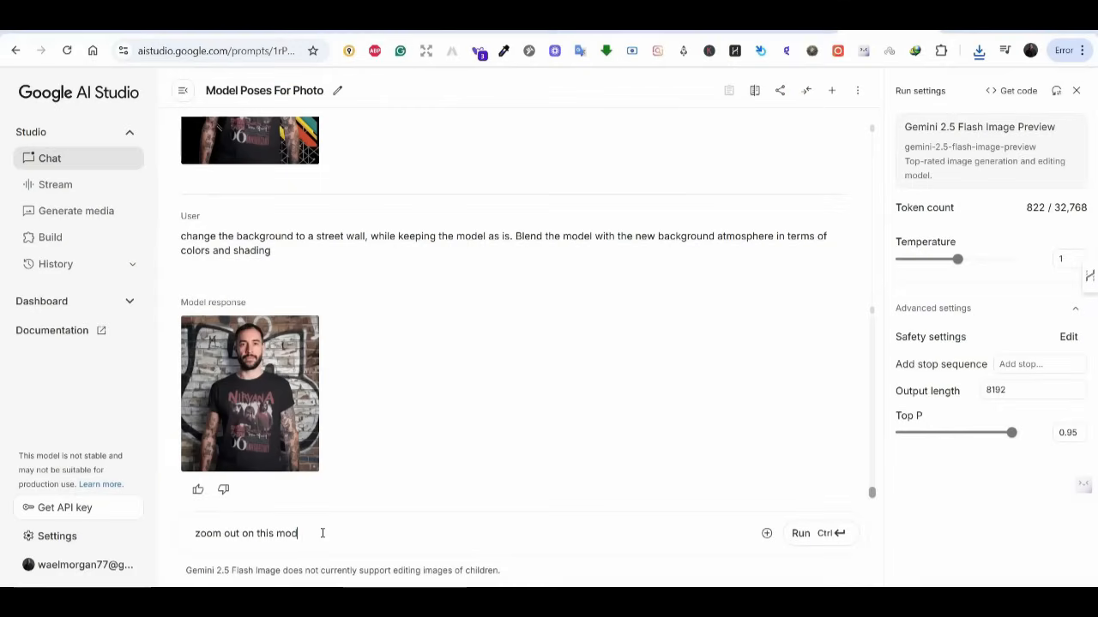
{"action": "type", "text": "el, and "}
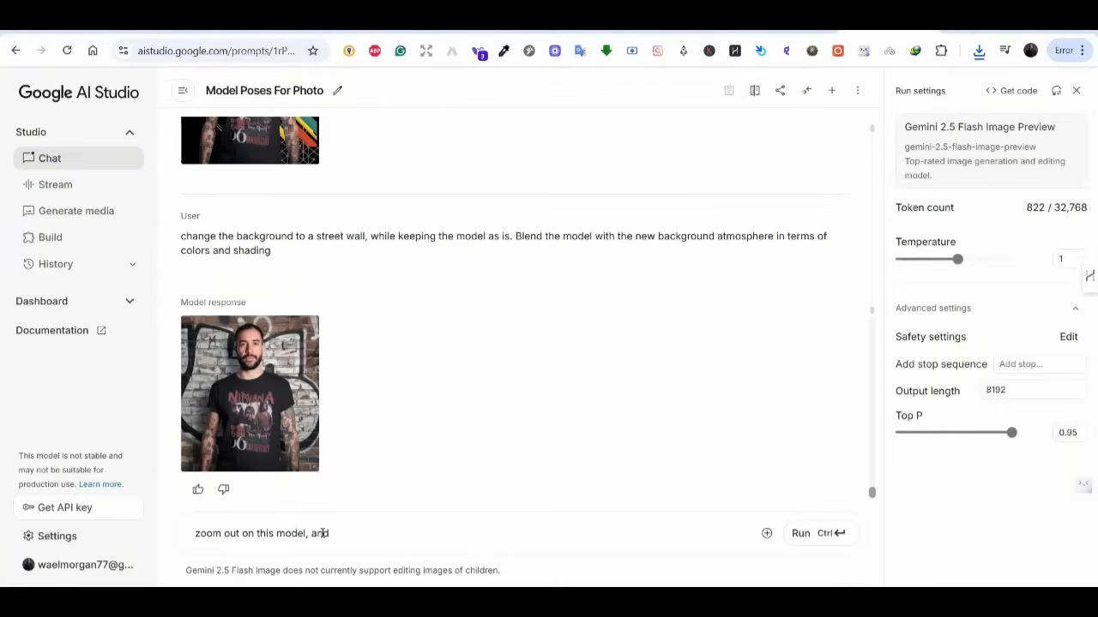
{"action": "type", "text": "make his full body visible"}
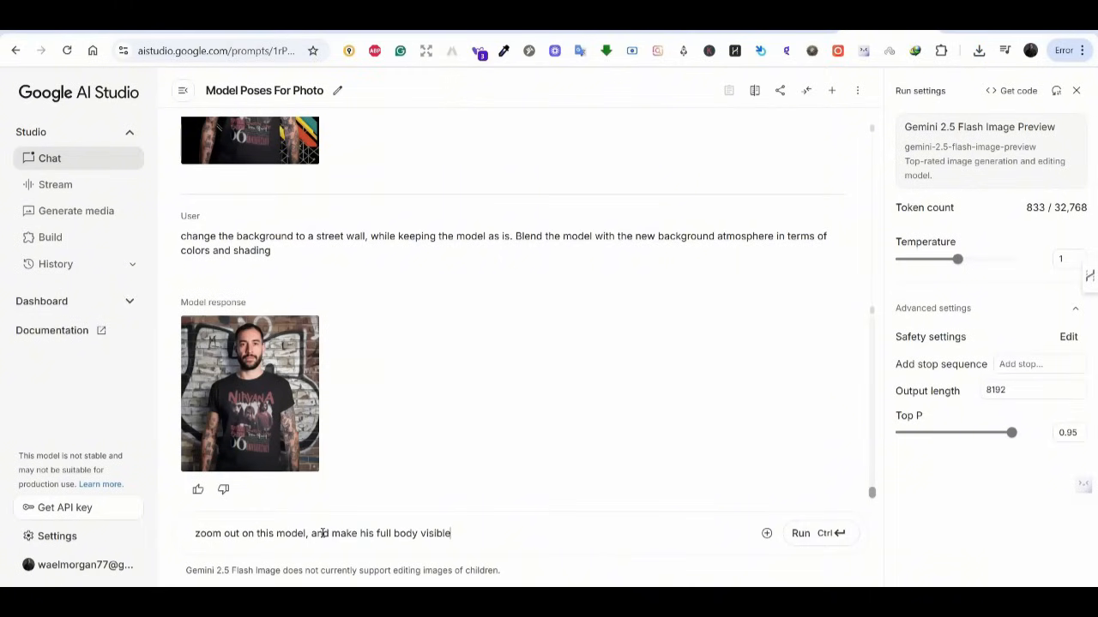
{"action": "left_click", "coordinate": [793, 526]}
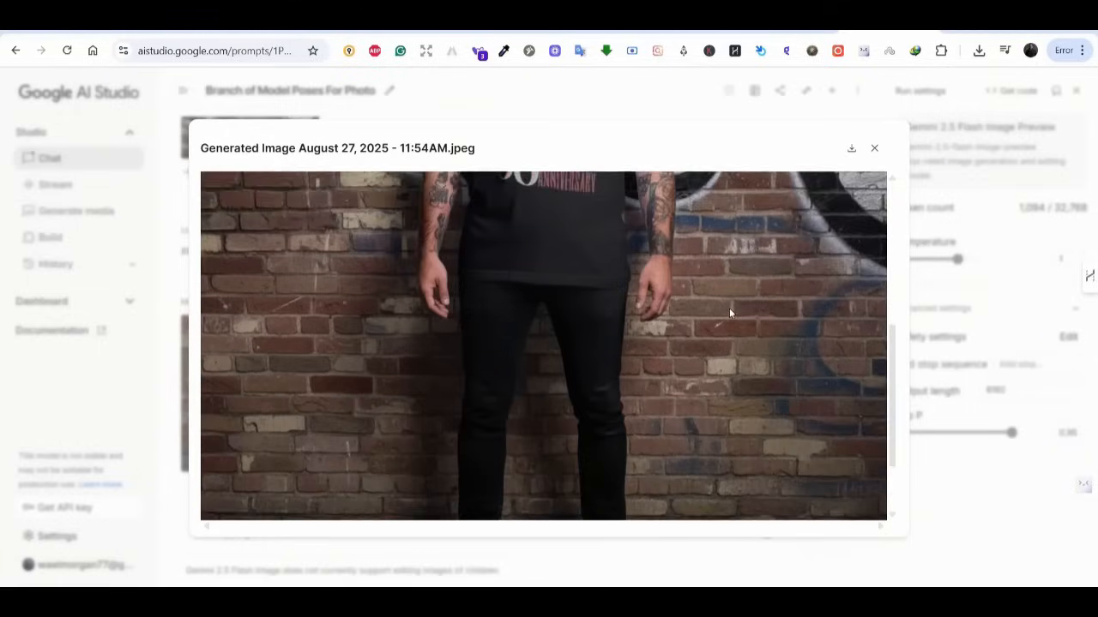
Look over the full-body image, close it, and submit the prompt "change his jeans to light blue jeans on white shoes"
{"action": "scroll", "coordinate": [729, 310], "scroll_direction": "down", "scroll_amount": 3}
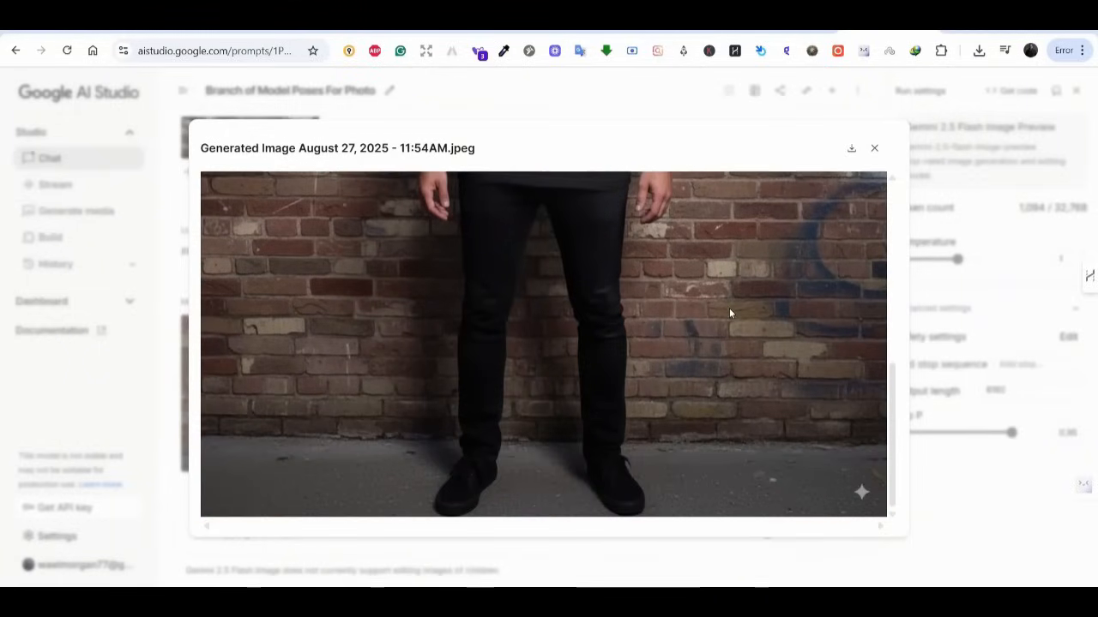
{"action": "scroll", "coordinate": [729, 313], "scroll_direction": "up", "scroll_amount": 5}
{"action": "scroll", "coordinate": [729, 313], "scroll_direction": "down", "scroll_amount": 5}
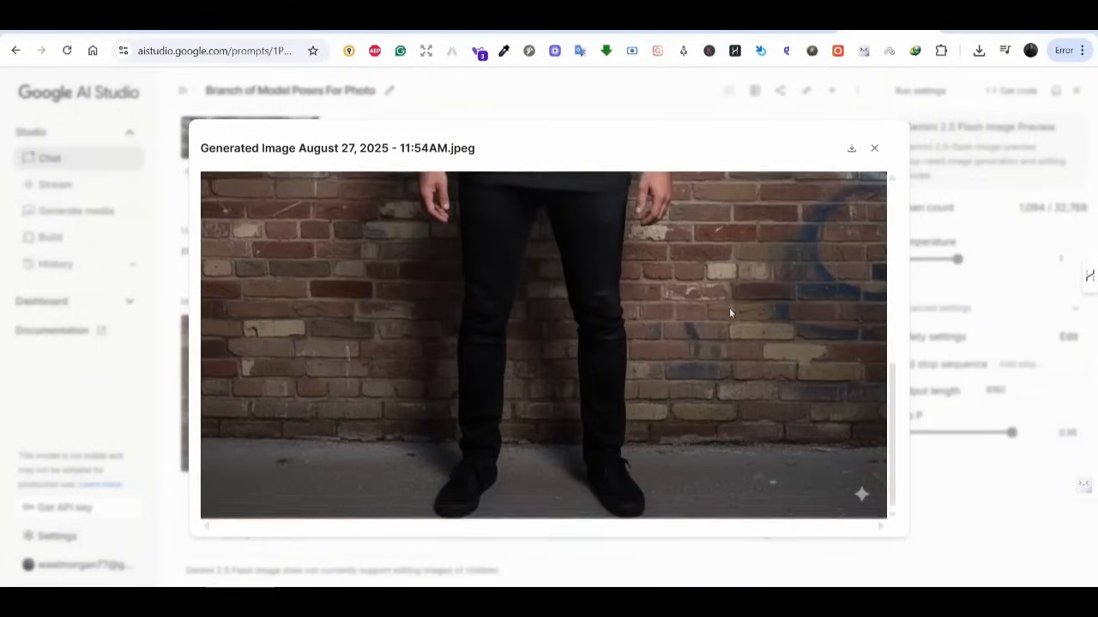
{"action": "left_click", "coordinate": [874, 149]}
{"action": "left_click", "coordinate": [349, 533]}
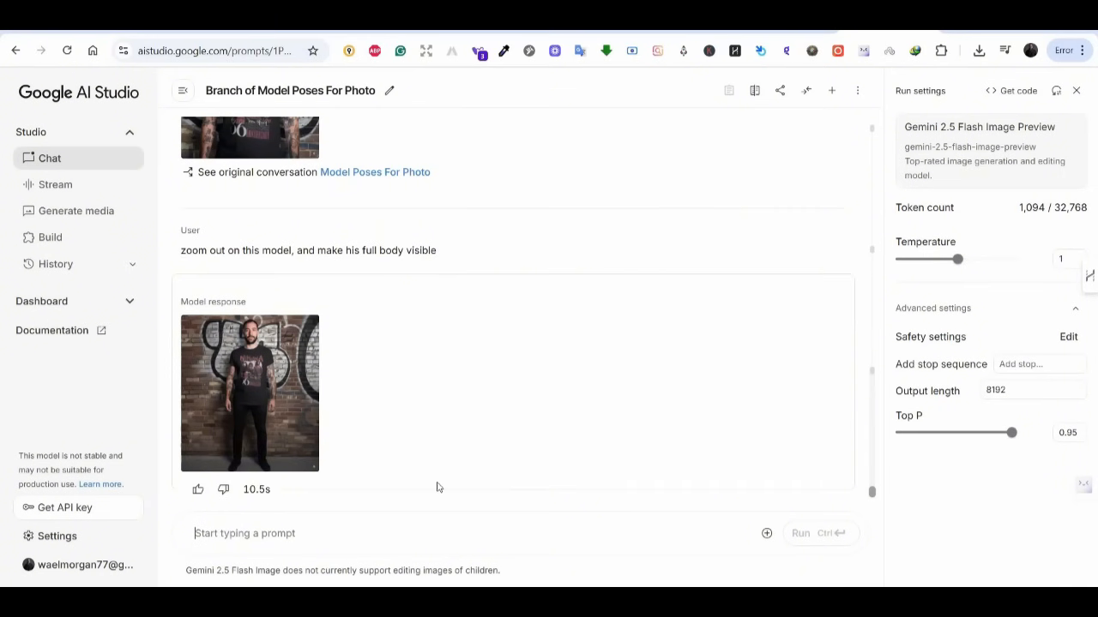
{"action": "type", "text": "change his jeans"}
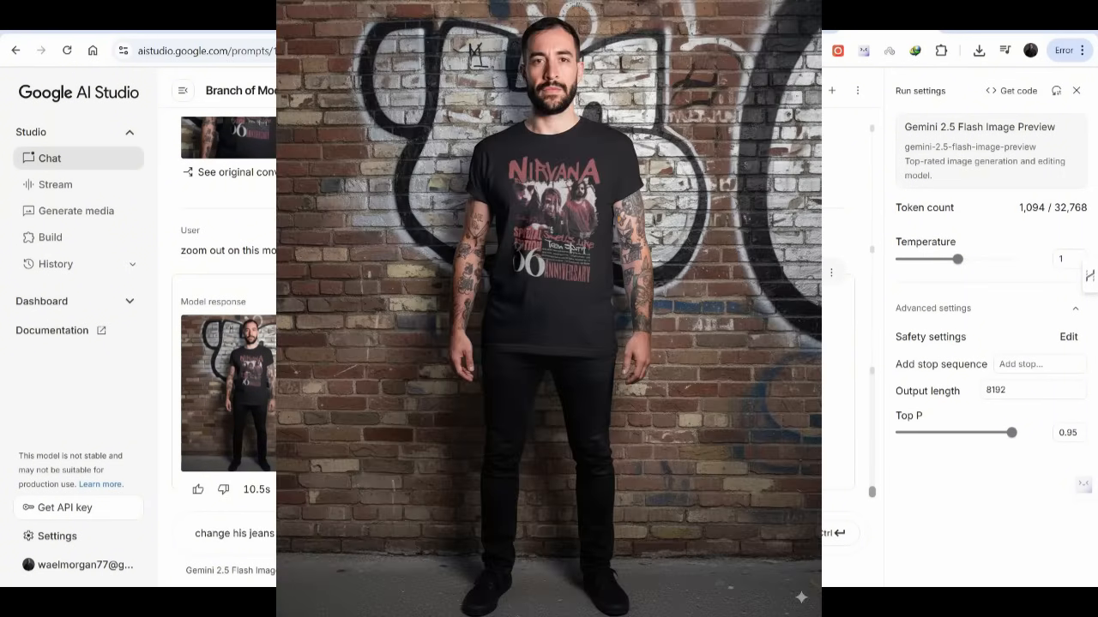
{"action": "type", "text": " to light blue jeans a"}
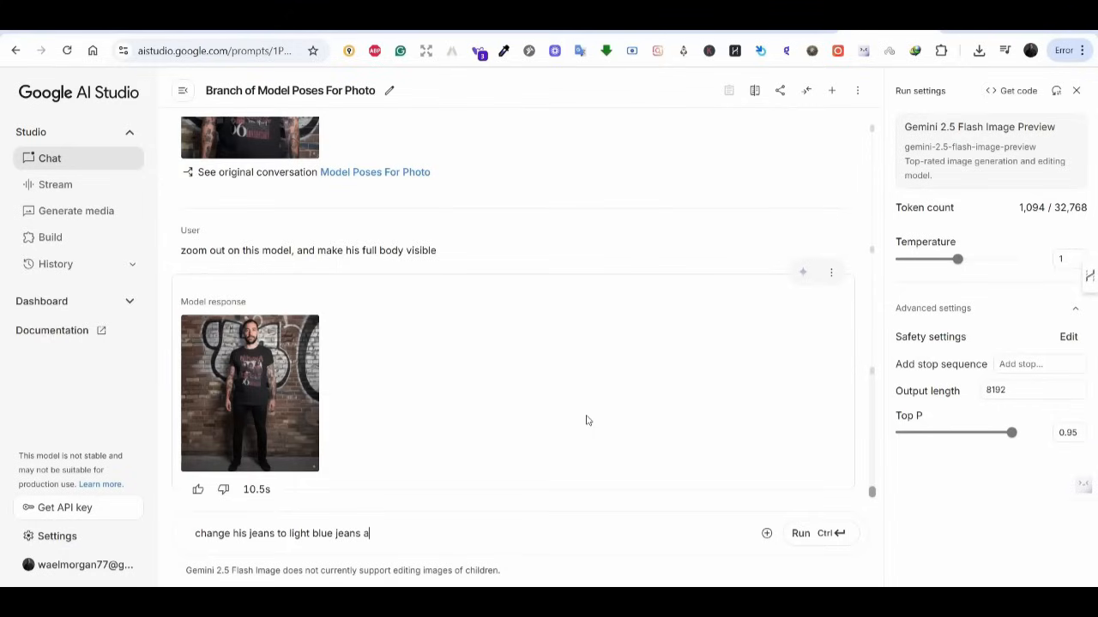
{"action": "type", "text": " on white shoes"}
{"action": "key", "text": "ctrl+Return"}
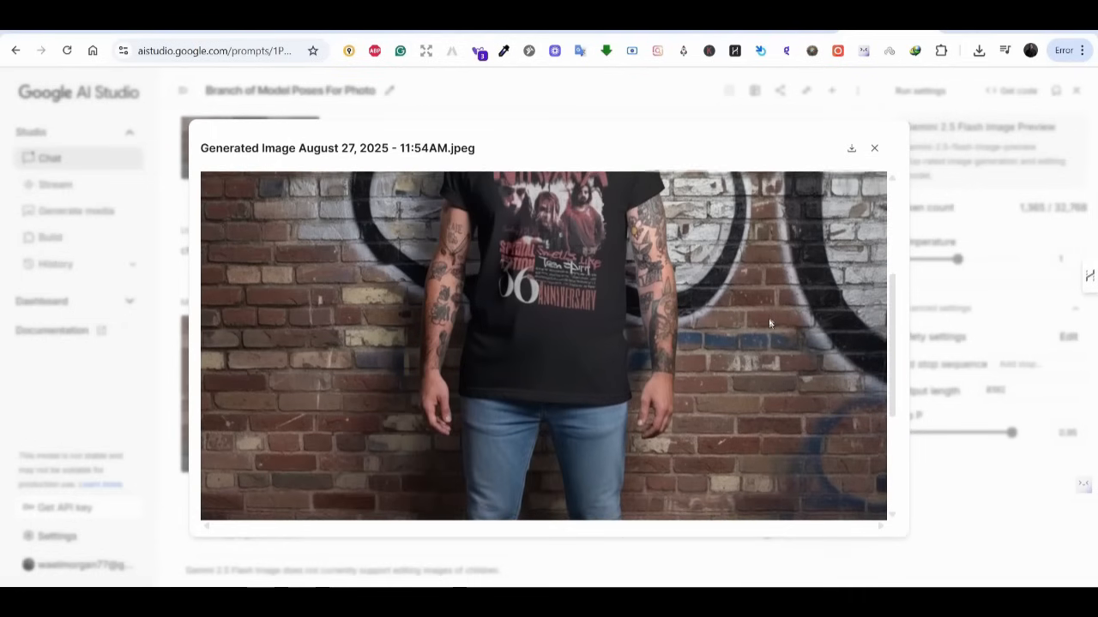
Close the light blue jeans image and submit a spell-corrected prompt asking for a different pose of this model while keeping the same background
{"action": "scroll", "coordinate": [768, 318], "scroll_direction": "up", "scroll_amount": 5}
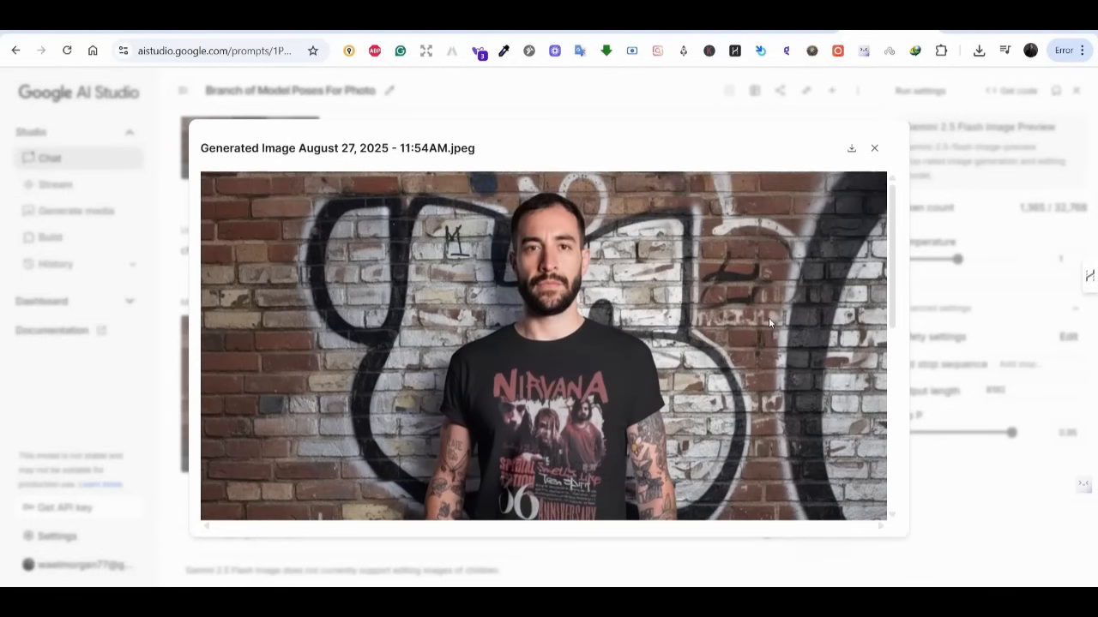
{"action": "scroll", "coordinate": [769, 318], "scroll_direction": "up", "scroll_amount": 2}
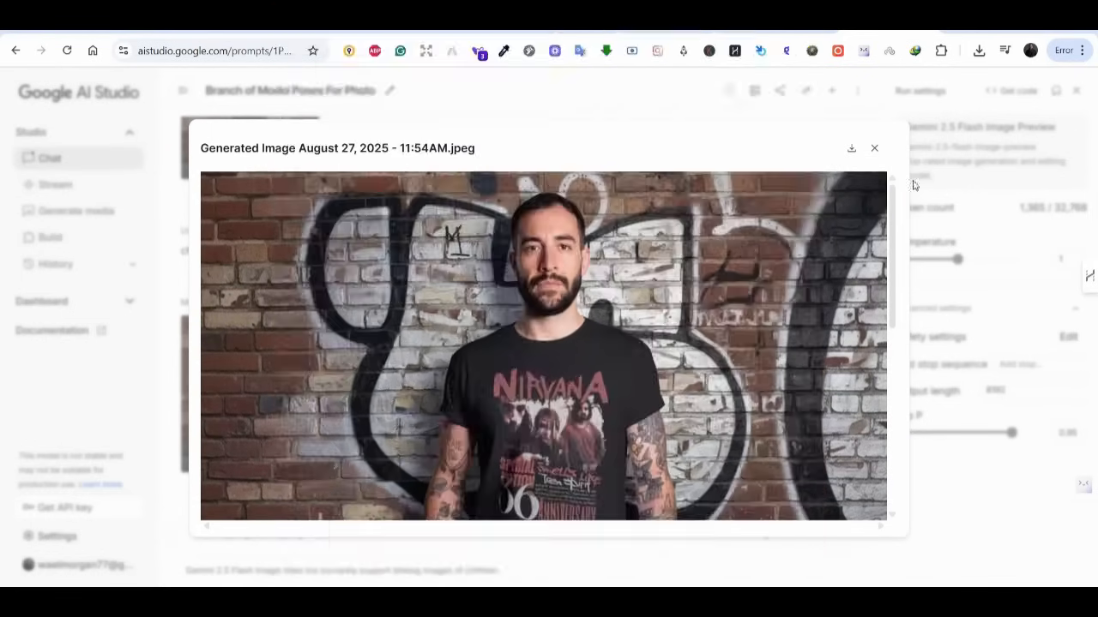
{"action": "left_click", "coordinate": [913, 182]}
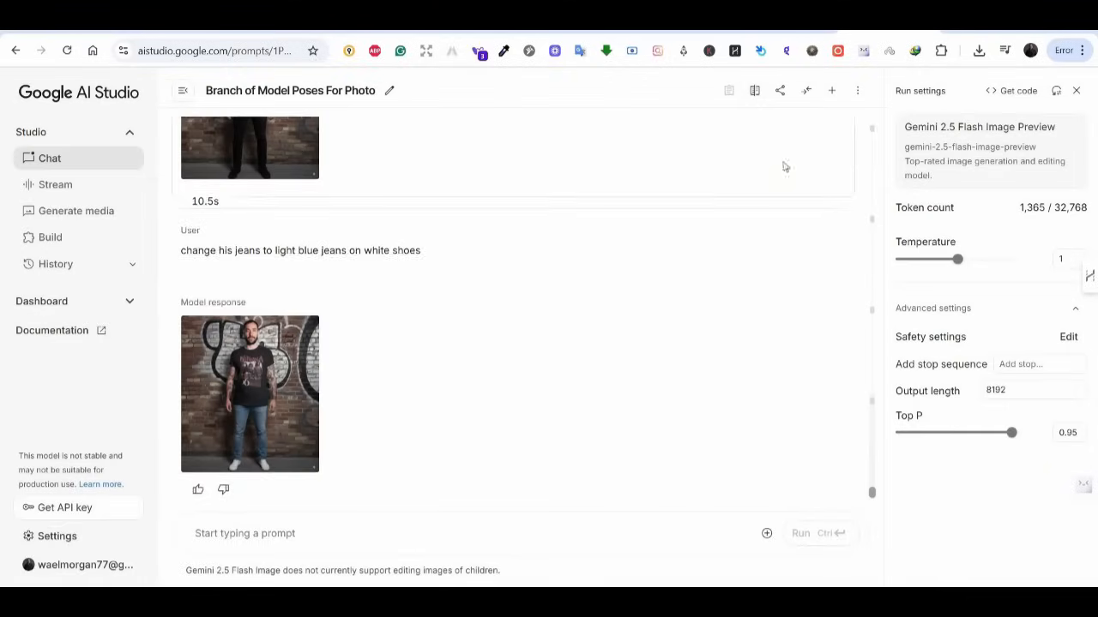
{"action": "type", "text": "great."}
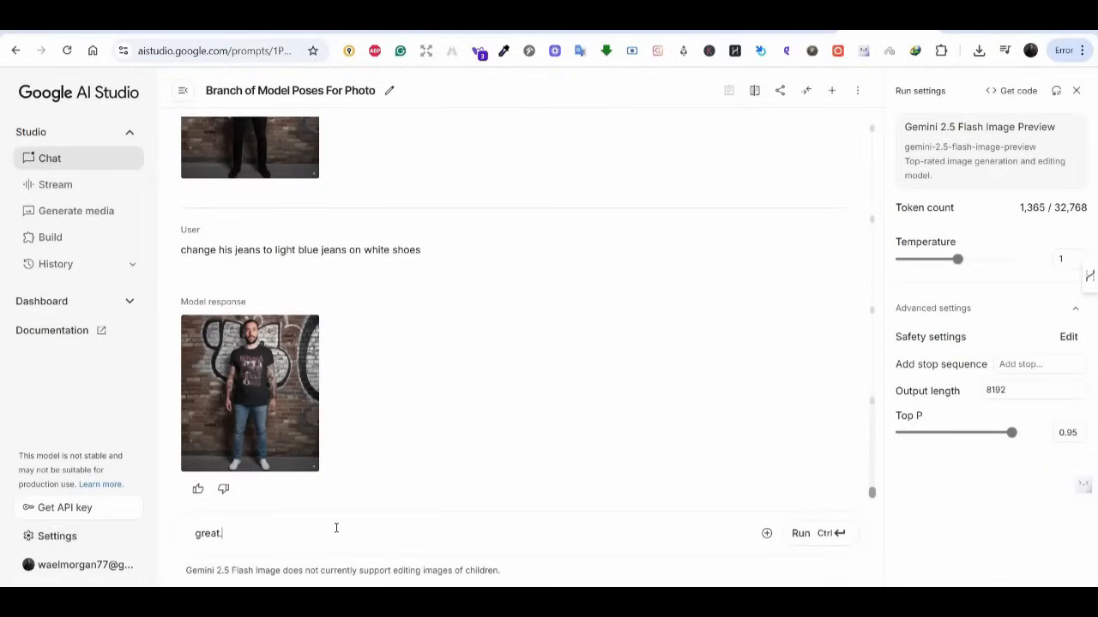
{"action": "type", "text": " now create a different pose of this model"}
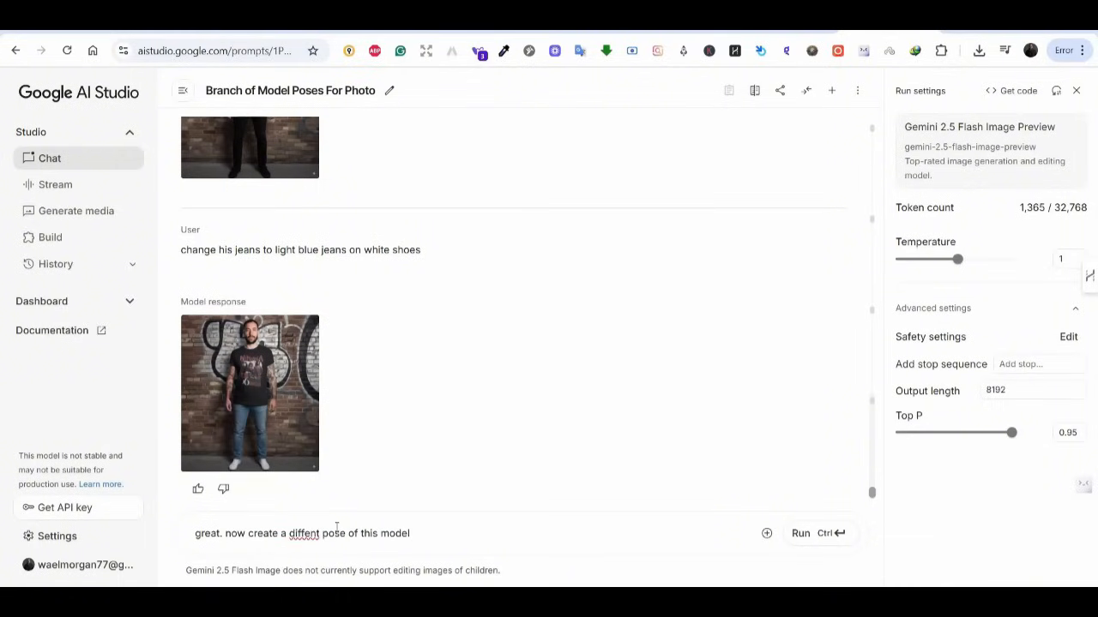
{"action": "type", "text": " while keeping the same "}
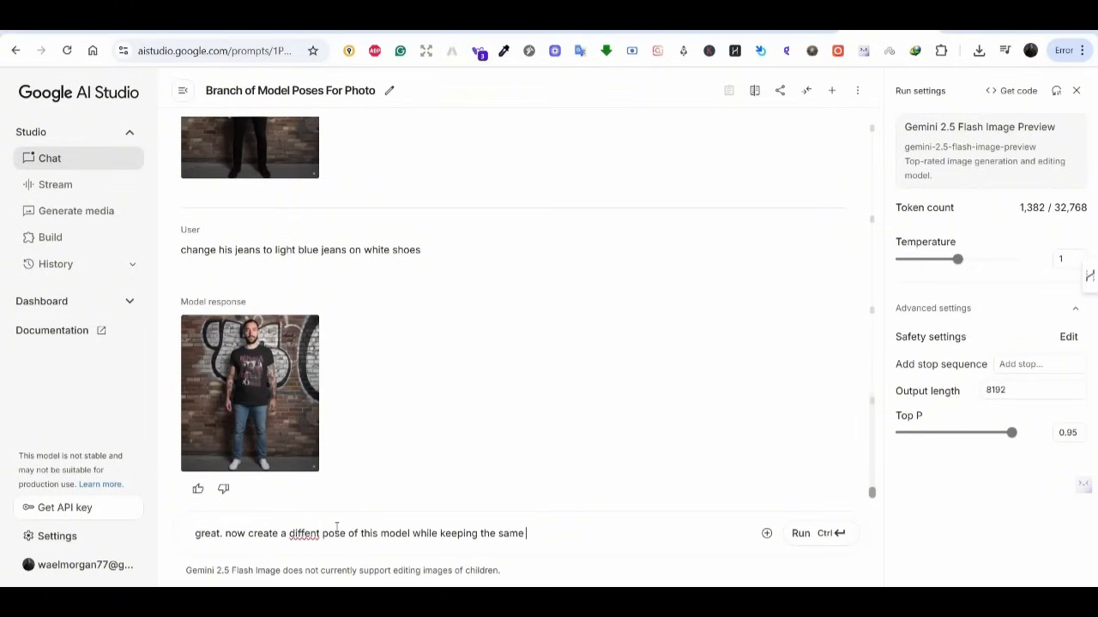
{"action": "type", "text": "background"}
{"action": "right_click", "coordinate": [306, 533]}
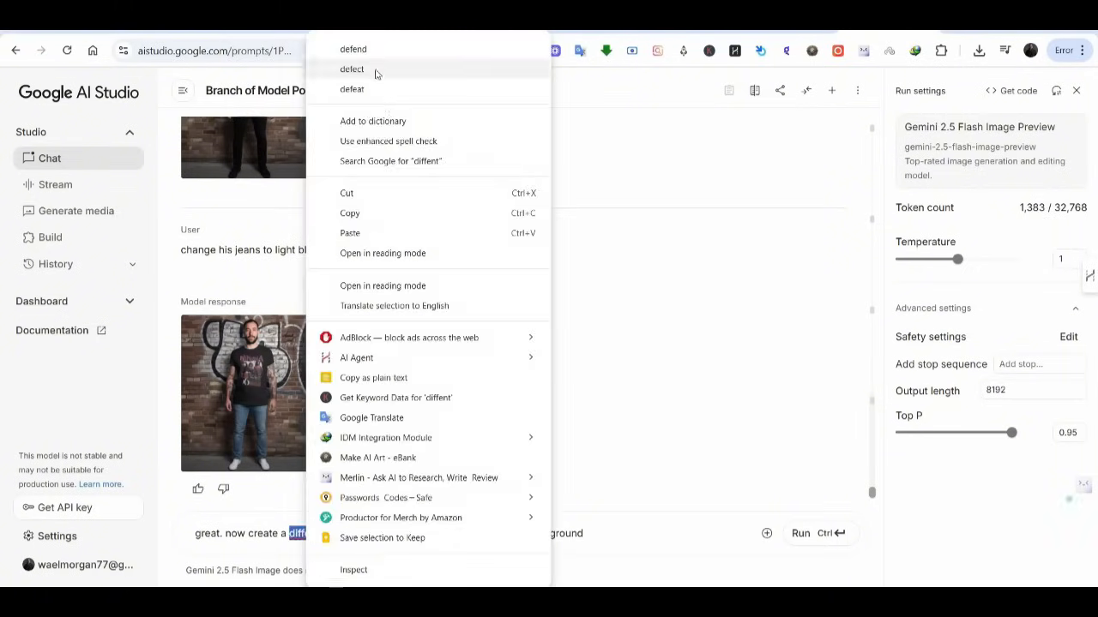
{"action": "left_click", "coordinate": [351, 47]}
{"action": "key", "text": "ctrl+Return"}
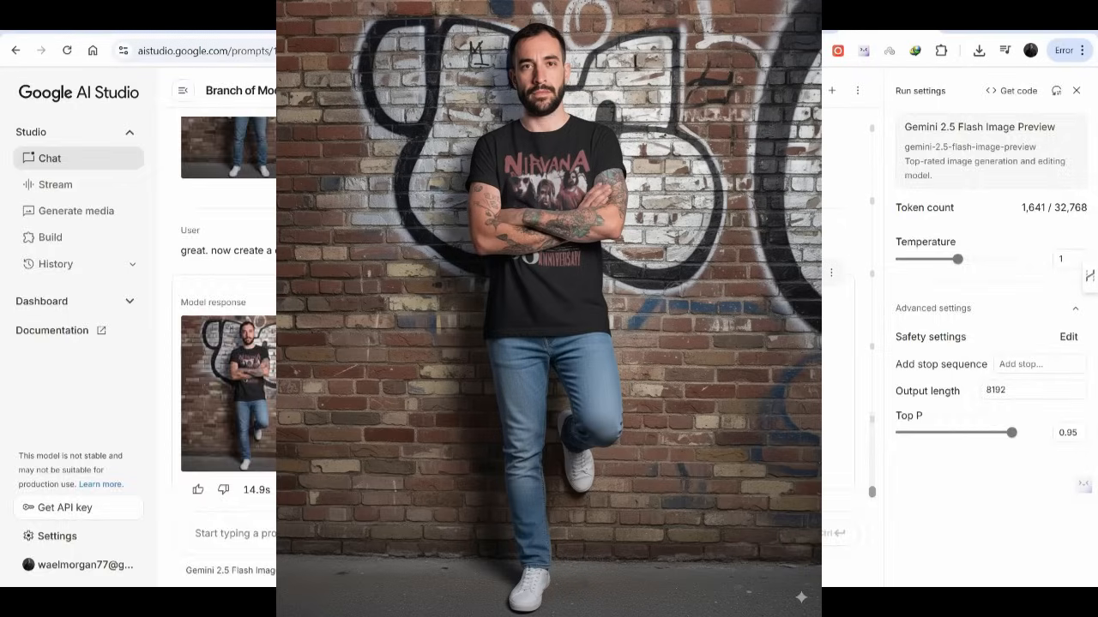
Look over the new-pose image of the model at full size and download it
{"action": "left_click", "coordinate": [304, 442]}
{"action": "scroll", "coordinate": [544, 347], "scroll_direction": "up", "scroll_amount": 5}
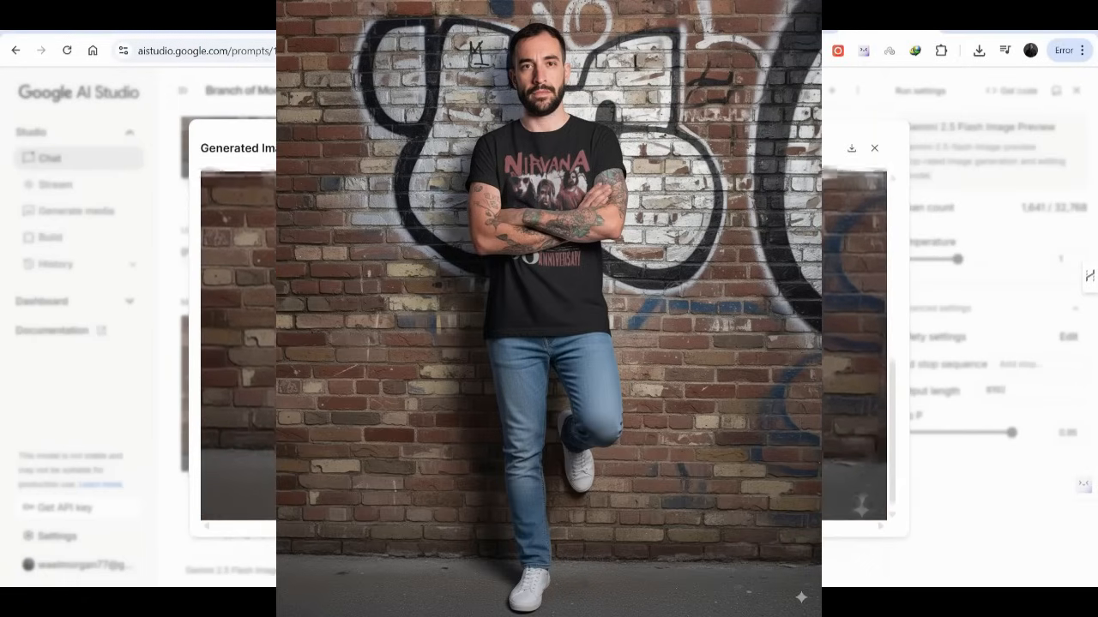
{"action": "scroll", "coordinate": [543, 346], "scroll_direction": "up", "scroll_amount": 3}
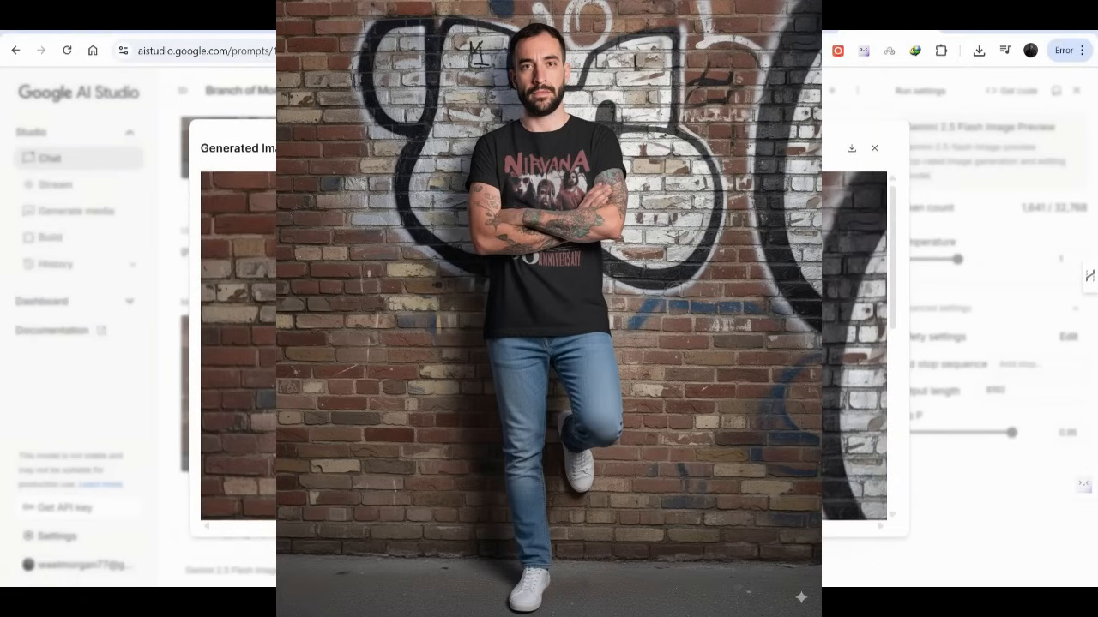
{"action": "left_click", "coordinate": [851, 147]}
{"action": "left_click", "coordinate": [957, 559]}
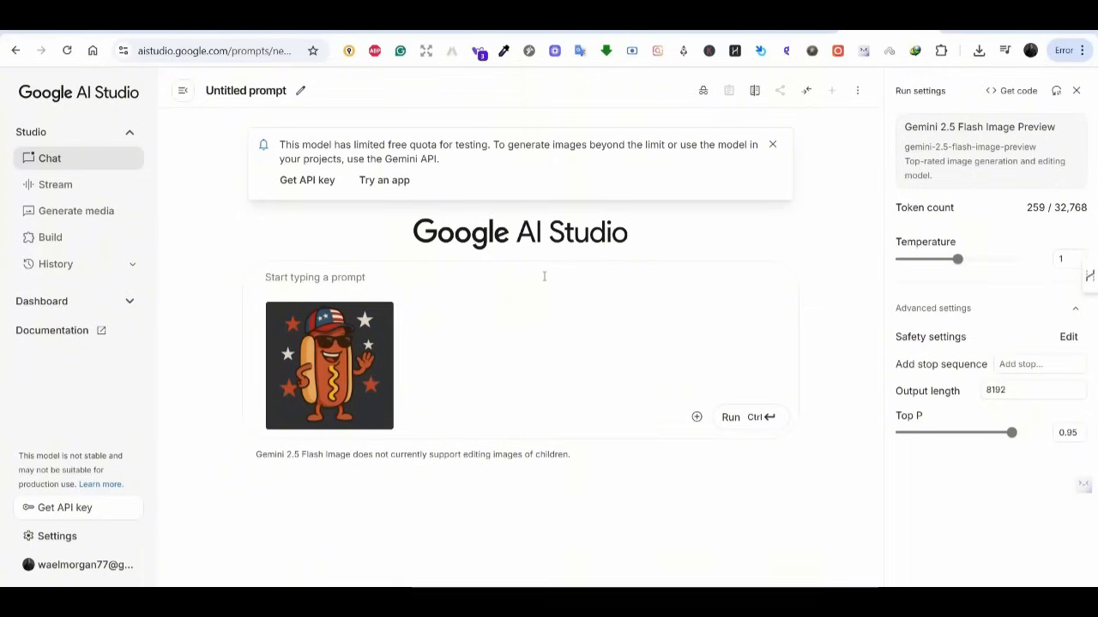
Write the prompt "add shoes to the Sausage character in the same style" for the attached hot dog image
{"action": "type", "text": "add shoes to the"}
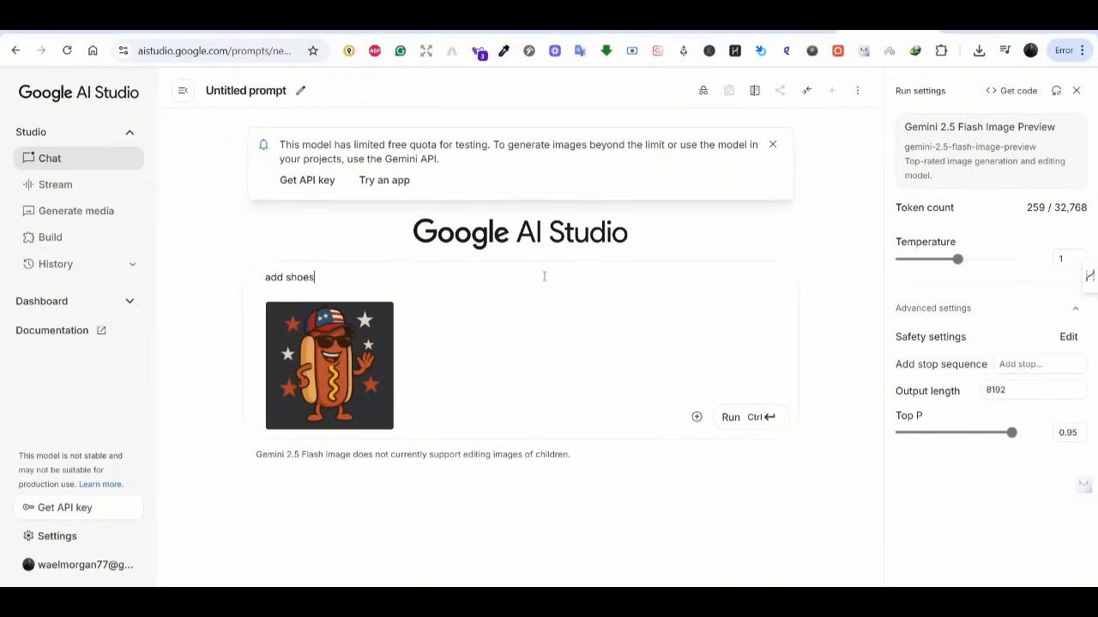
{"action": "type", "text": " character"}
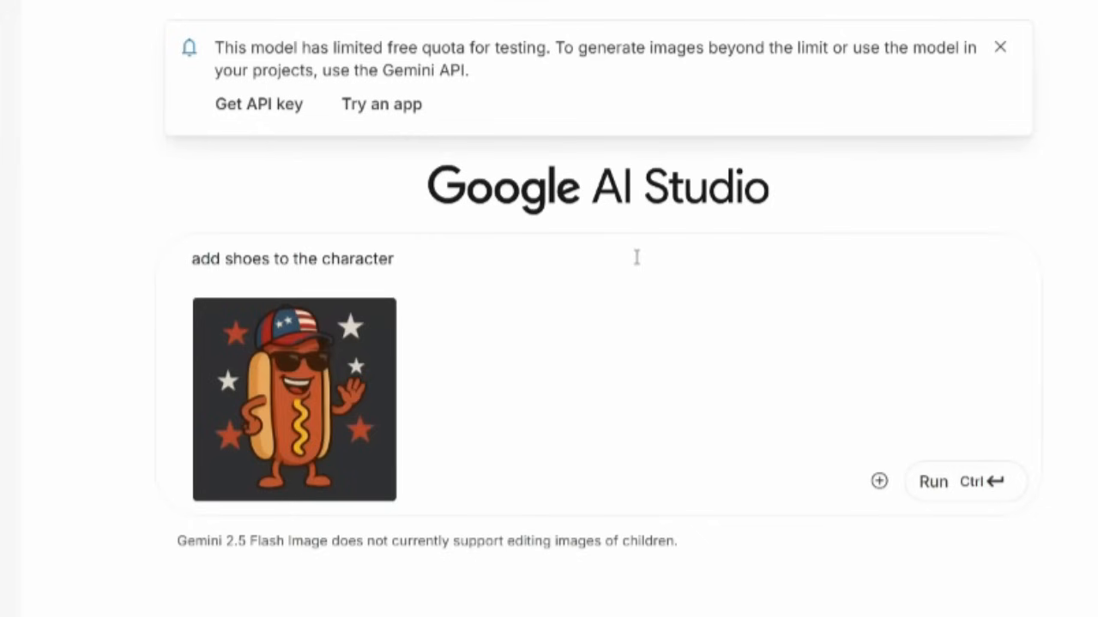
{"action": "key", "text": "ctrl+Left"}
{"action": "type", "text": "Sausage chara"}
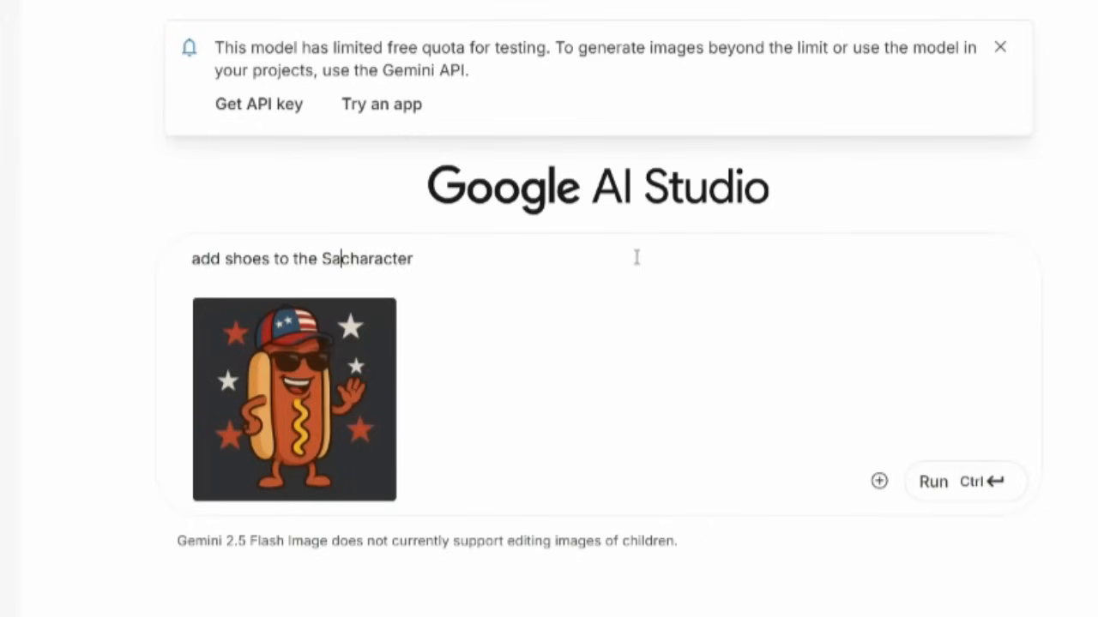
{"action": "type", "text": "cter"}
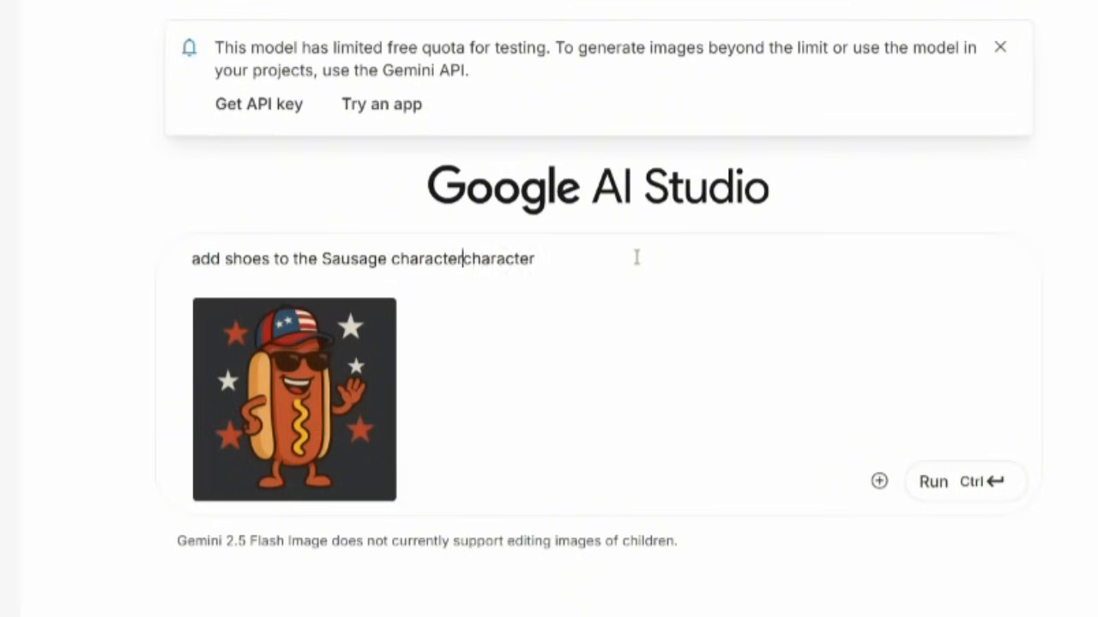
{"action": "key", "text": "BackSpace"}
{"action": "key", "text": "BackSpace"}
{"action": "key", "text": "BackSpace"}
{"action": "key", "text": "BackSpace"}
{"action": "key", "text": "BackSpace"}
{"action": "key", "text": "BackSpace"}
{"action": "key", "text": "BackSpace"}
{"action": "key", "text": "BackSpace"}
{"action": "key", "text": "BackSpace"}
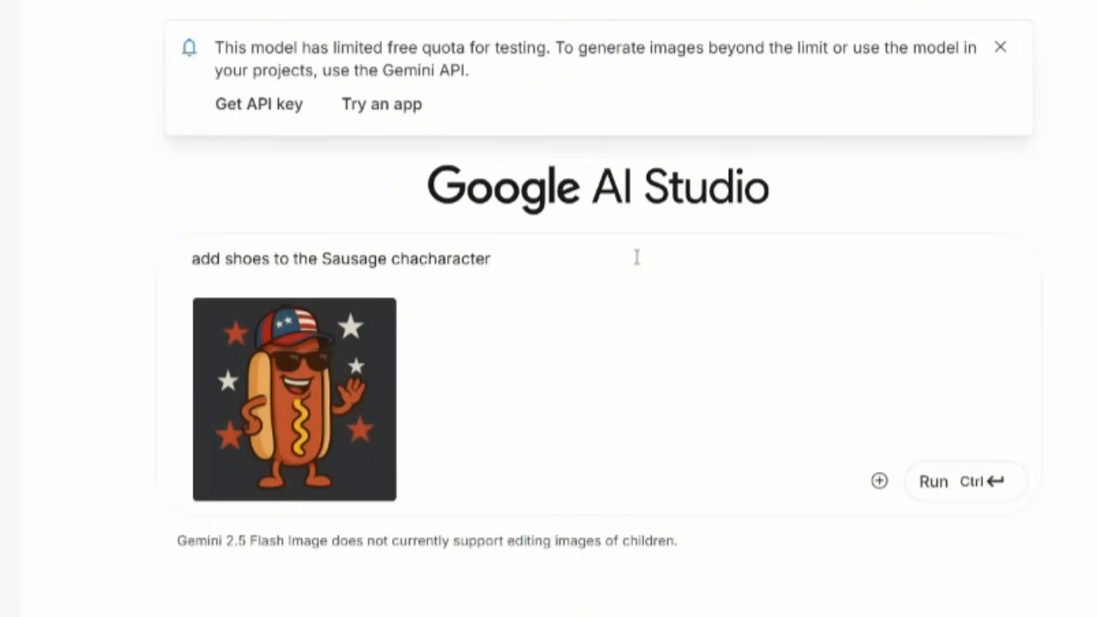
{"action": "key", "text": "End"}
{"action": "type", "text": "in the same style"}
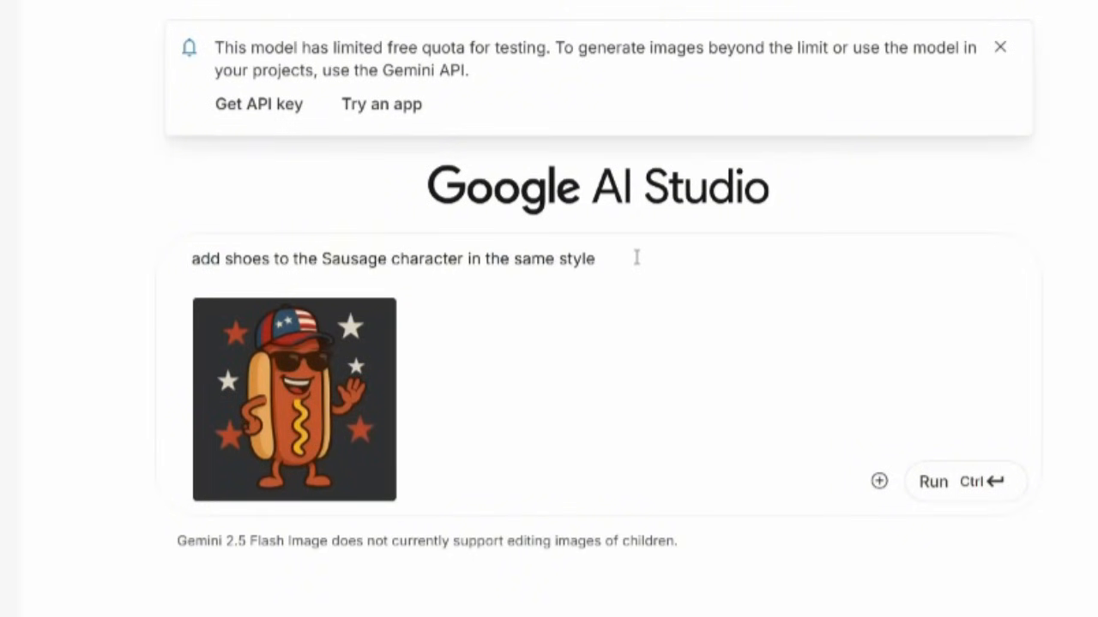
Extend the prompt with ", and change the hat color to white with a letter H placed on it" and submit it
{"action": "type", "text": ", and change the hat color to"}
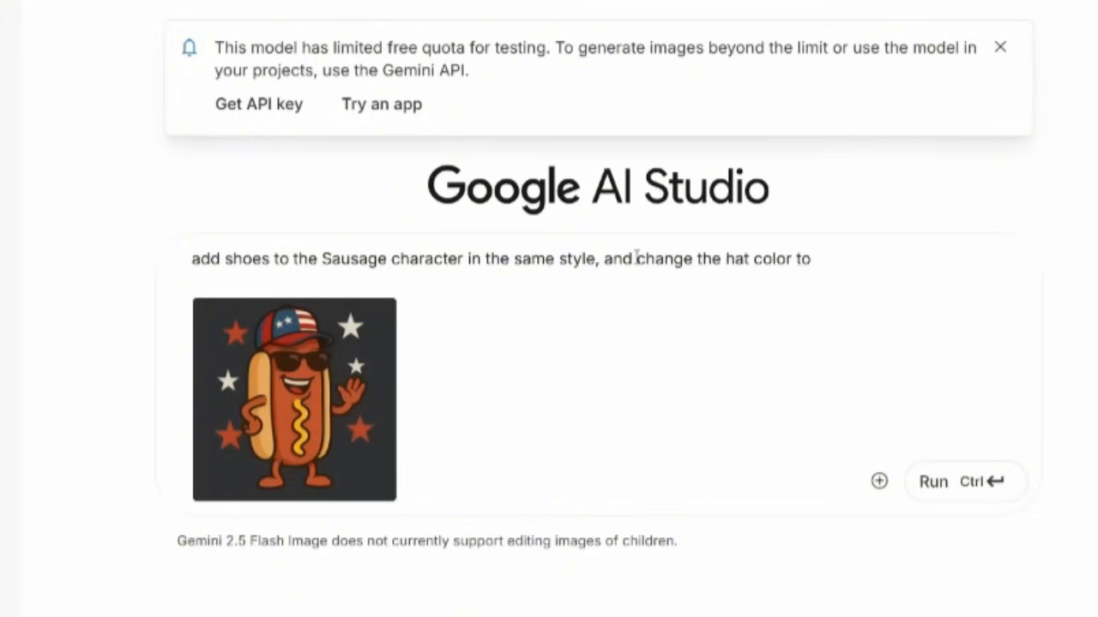
{"action": "type", "text": " hiw"}
{"action": "key", "text": "BackSpace"}
{"action": "key", "text": "BackSpace"}
{"action": "key", "text": "BackSpace"}
{"action": "type", "text": "white "}
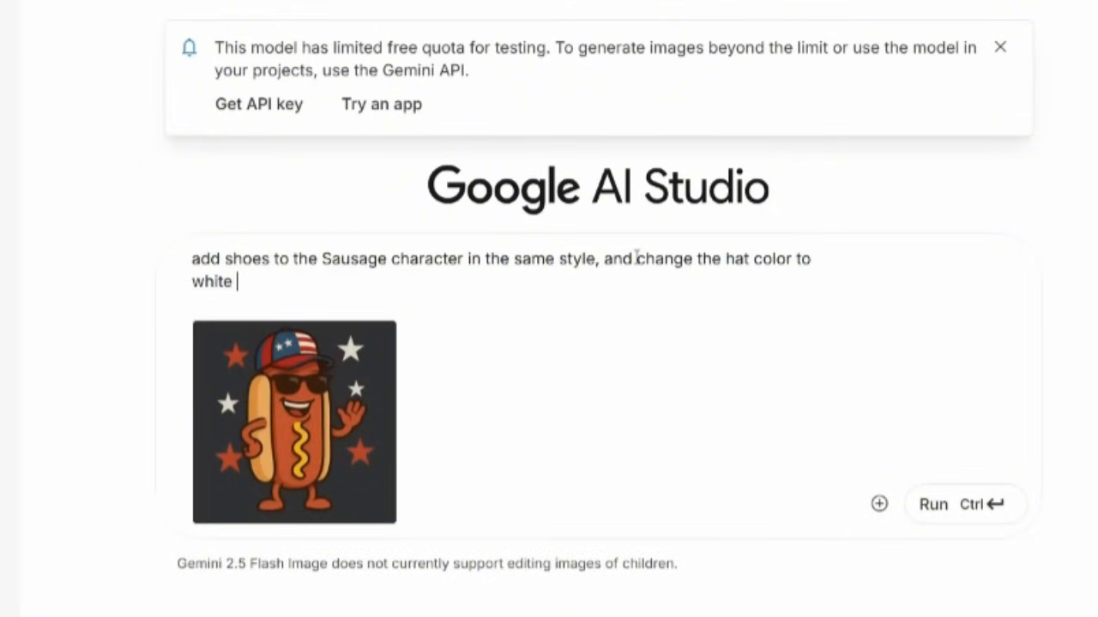
{"action": "type", "text": "with a letter"}
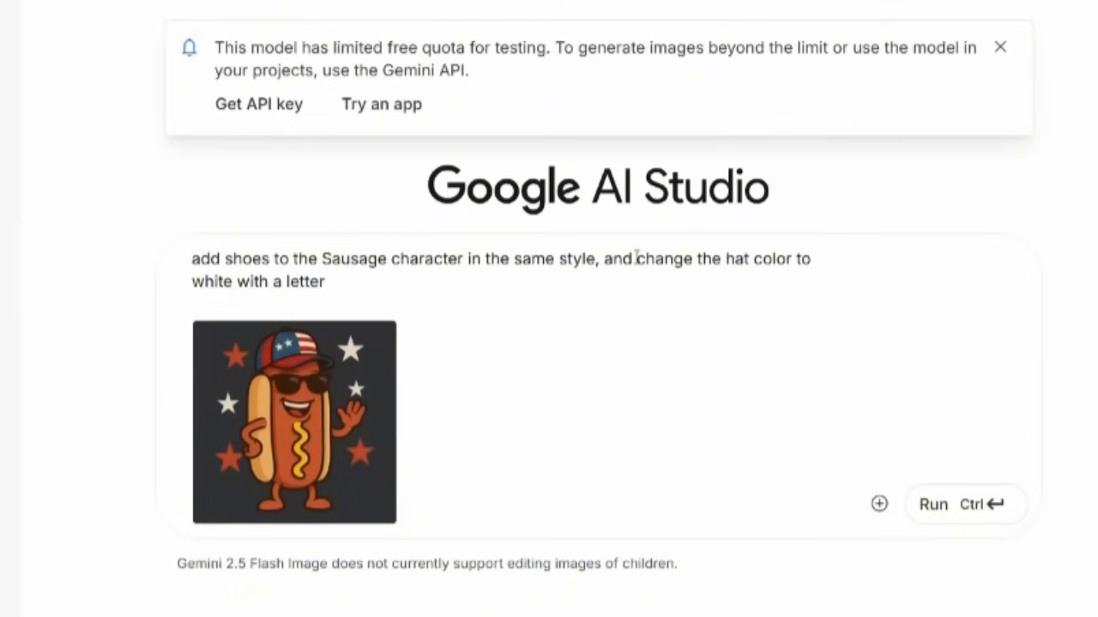
{"action": "type", "text": " H placed on it"}
{"action": "key", "text": "Return"}
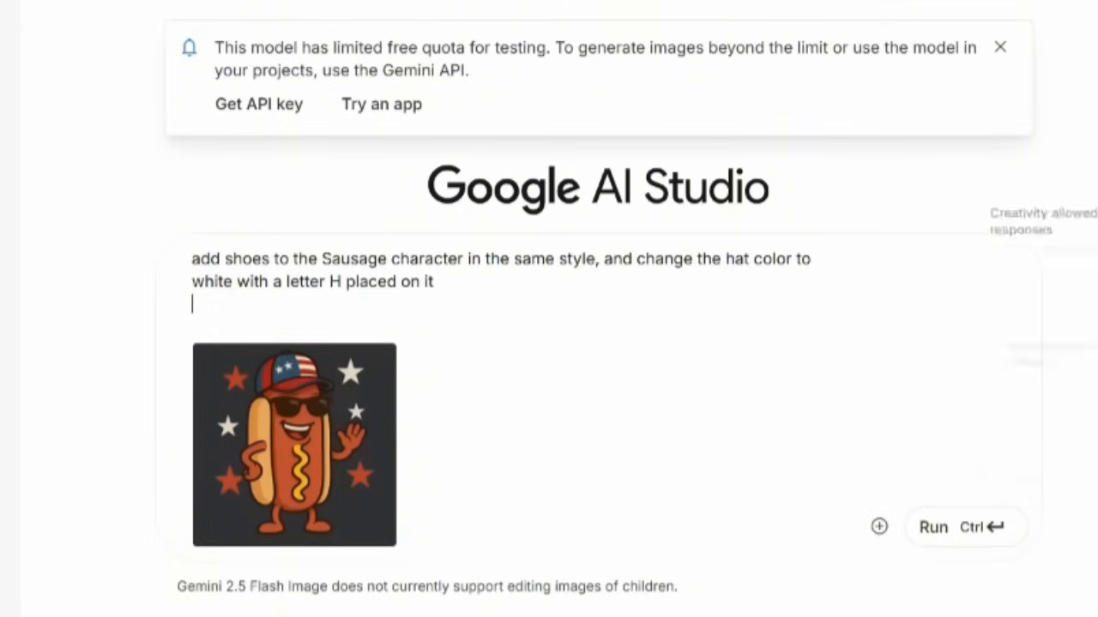
{"action": "left_click", "coordinate": [995, 528]}
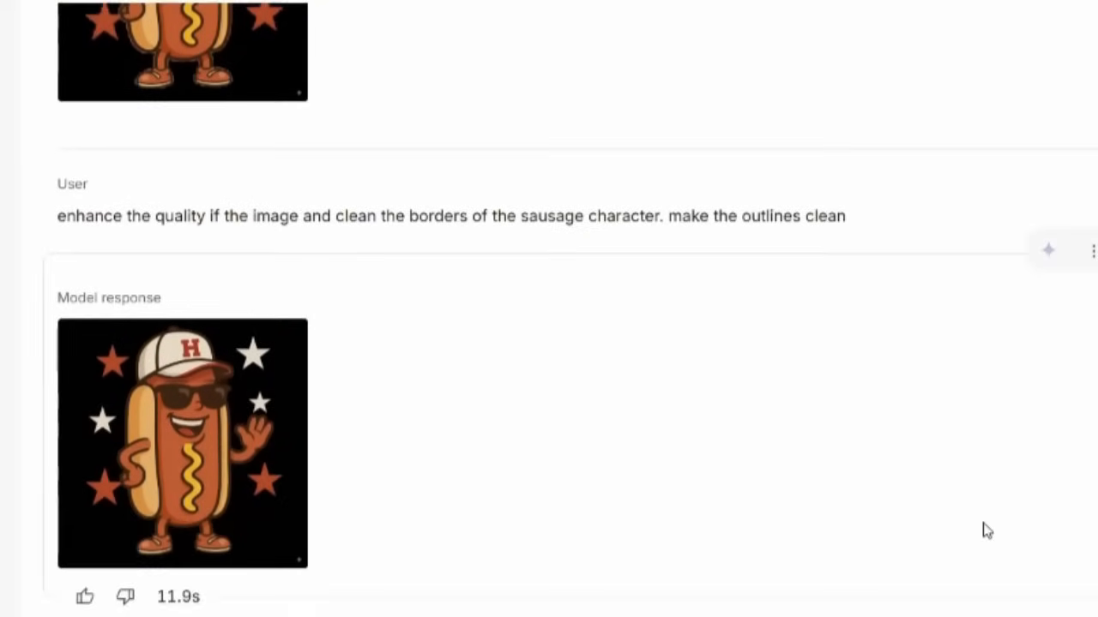
Compare the character outlines in the black-background sausage image with those in the quality-enhanced version, viewing both at full size
{"action": "left_click", "coordinate": [211, 43]}
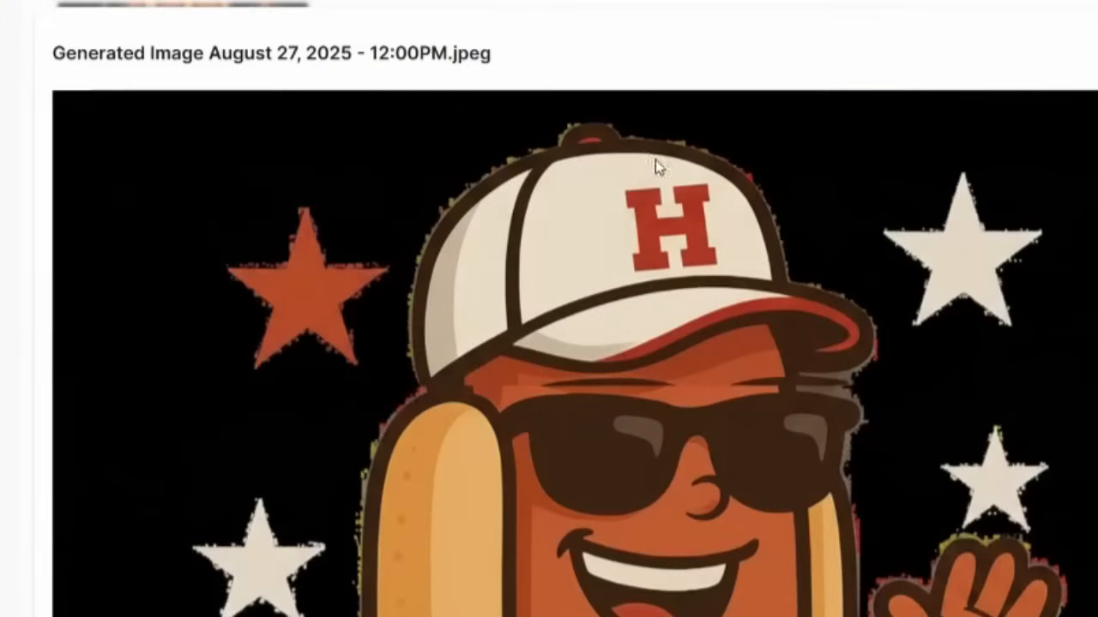
{"action": "scroll", "coordinate": [740, 309], "scroll_direction": "down", "scroll_amount": 8}
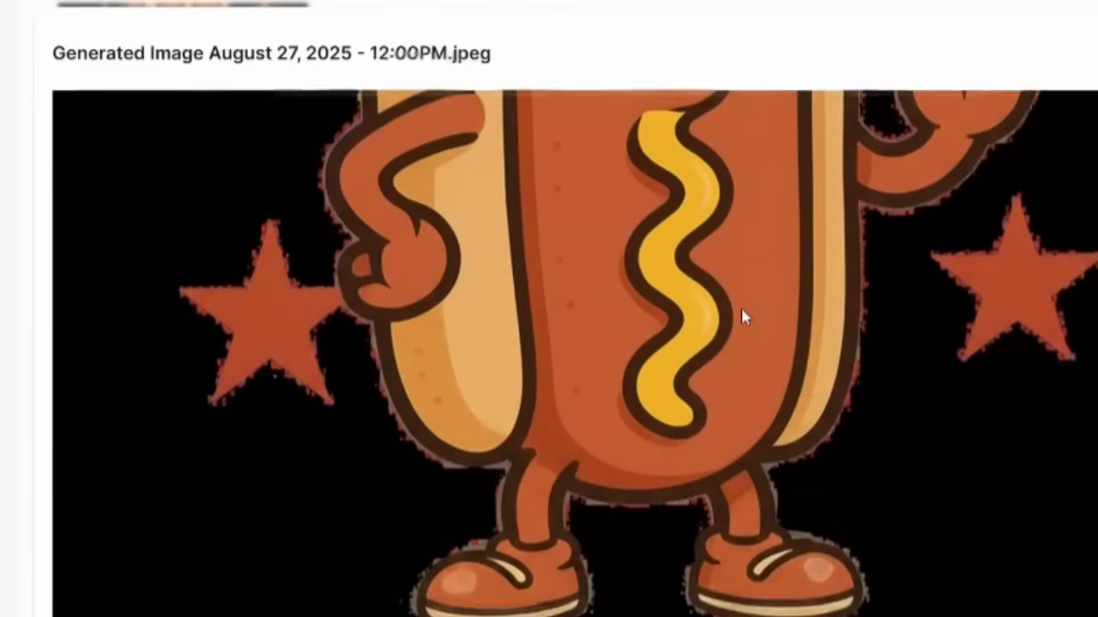
{"action": "key", "text": "Escape"}
{"action": "left_click", "coordinate": [209, 363]}
{"action": "scroll", "coordinate": [785, 309], "scroll_direction": "down", "scroll_amount": 2}
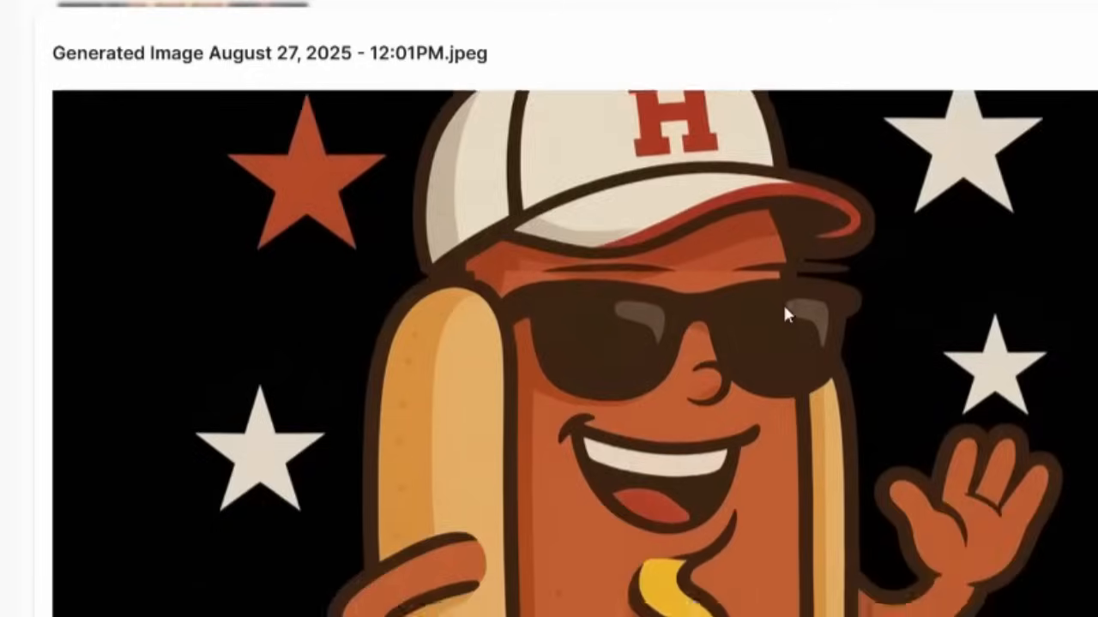
{"action": "scroll", "coordinate": [785, 308], "scroll_direction": "down", "scroll_amount": 2}
{"action": "scroll", "coordinate": [784, 313], "scroll_direction": "up", "scroll_amount": 4}
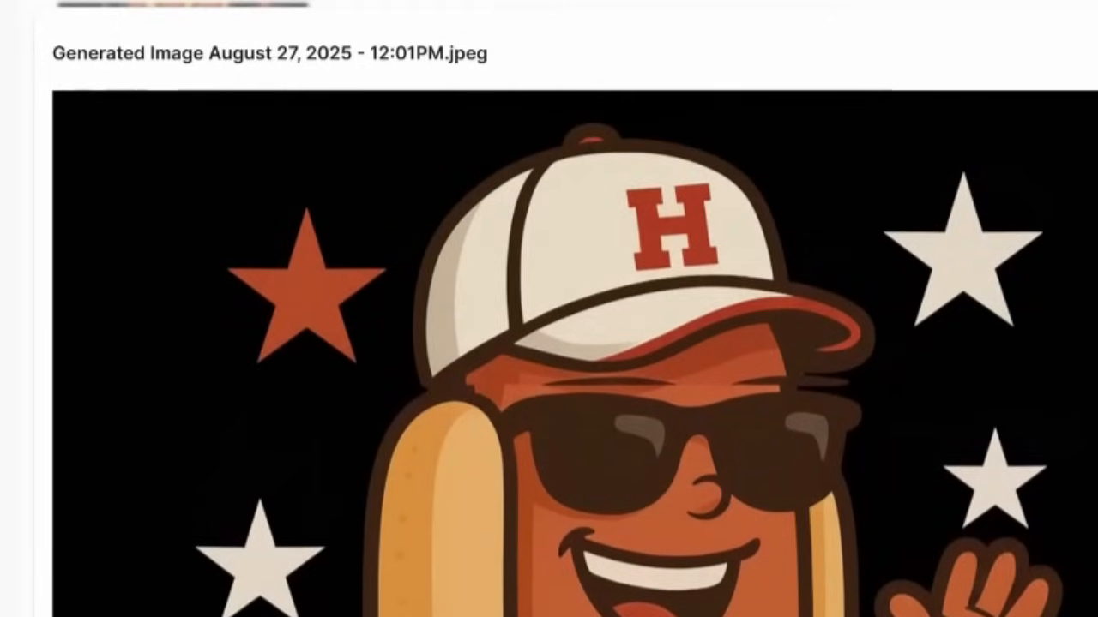
{"action": "key", "text": "Escape"}
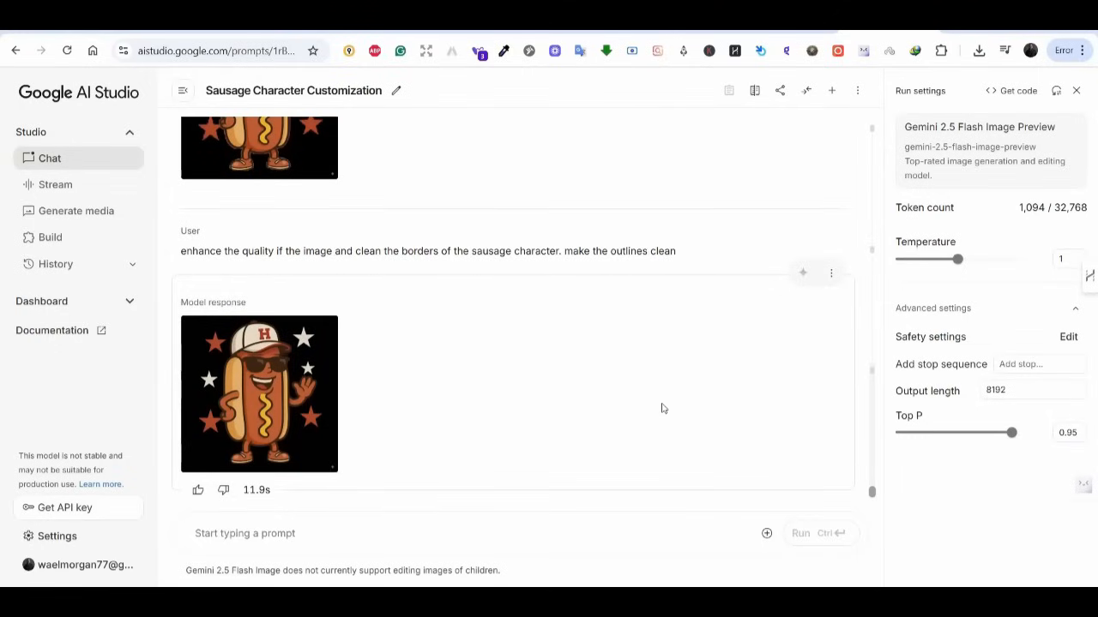
{"action": "scroll", "coordinate": [661, 409], "scroll_direction": "up", "scroll_amount": 3}
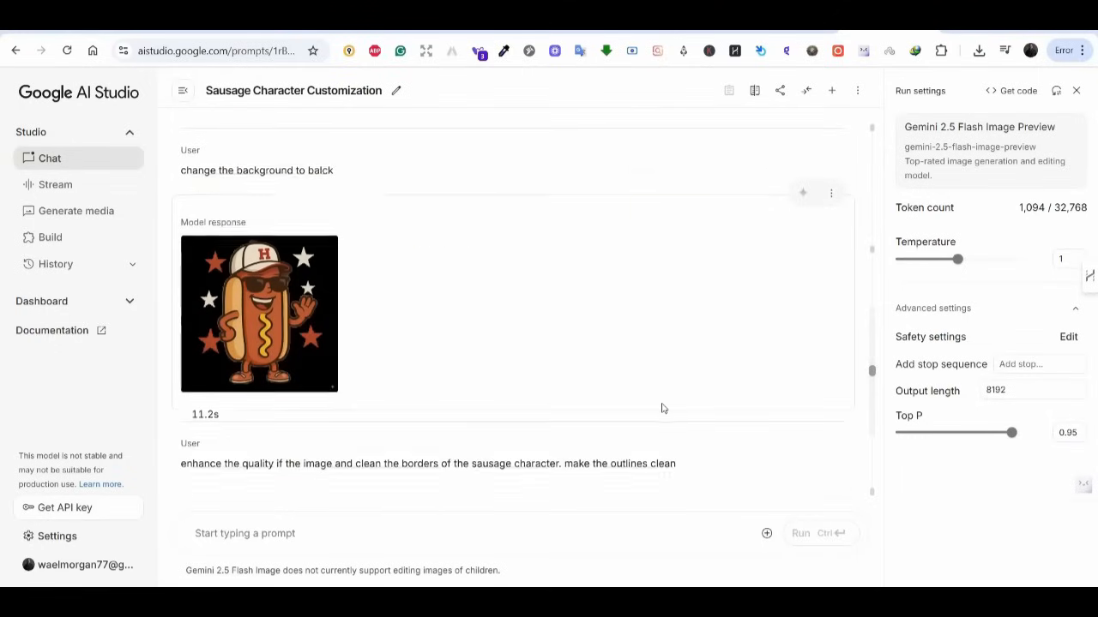
{"action": "scroll", "coordinate": [661, 408], "scroll_direction": "down", "scroll_amount": 2}
{"action": "scroll", "coordinate": [656, 410], "scroll_direction": "down", "scroll_amount": 1}
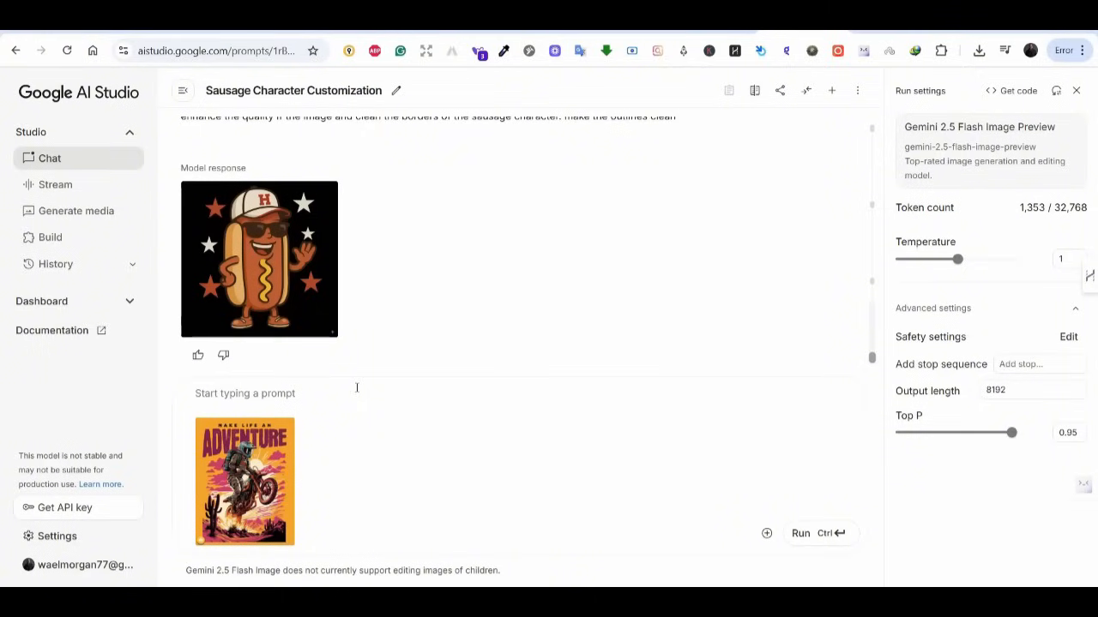
Begin the prompt for the Adventure poster with "change the motorcycle to a jet ski and", correcting the spelling of "jet ski"
{"action": "type", "text": "change the motorcycle to"}
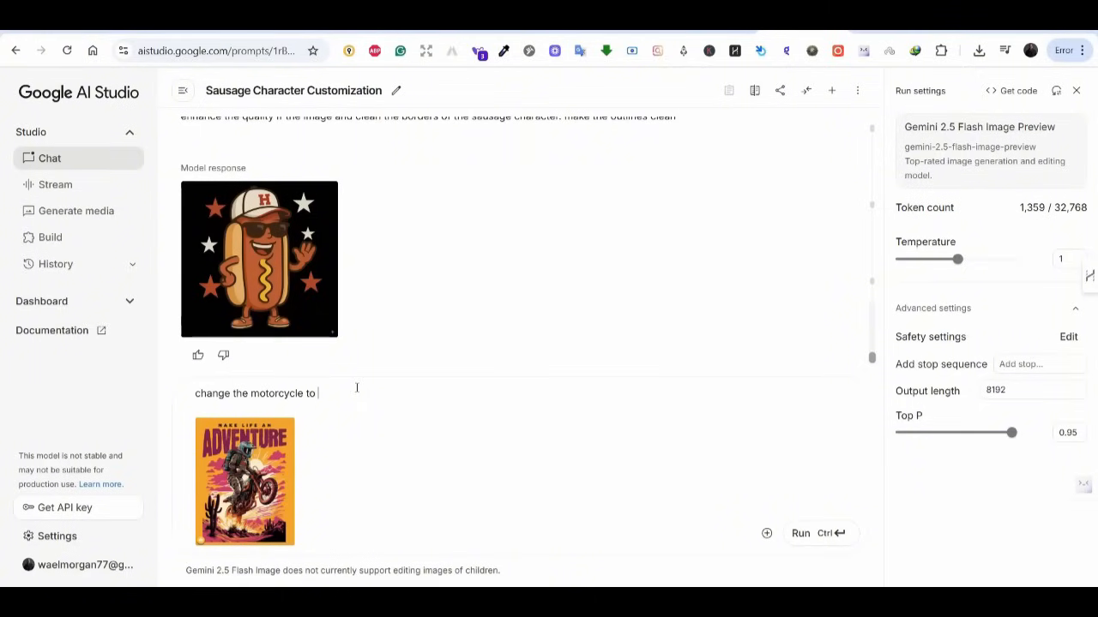
{"action": "type", "text": " a jetskie"}
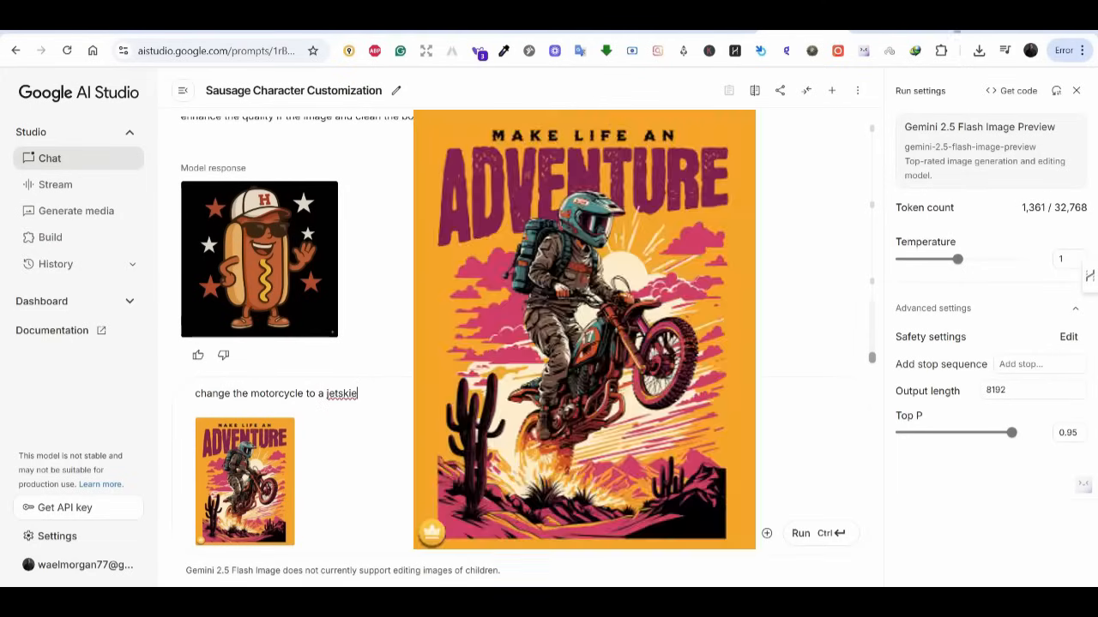
{"action": "key", "text": "BackSpace"}
{"action": "type", "text": "and"}
{"action": "right_click", "coordinate": [336, 393]}
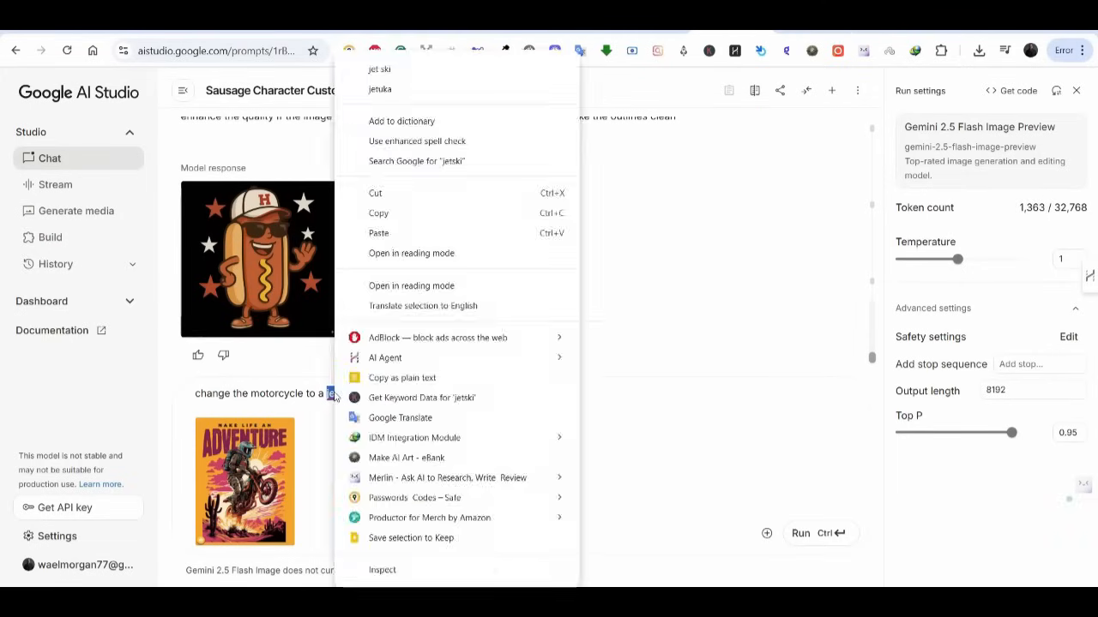
{"action": "left_click", "coordinate": [378, 69]}
{"action": "left_click", "coordinate": [412, 391]}
Continue the prompt with "the overall design background to water and ocean instead of desert. keep the character"
{"action": "type", "text": "the ov"}
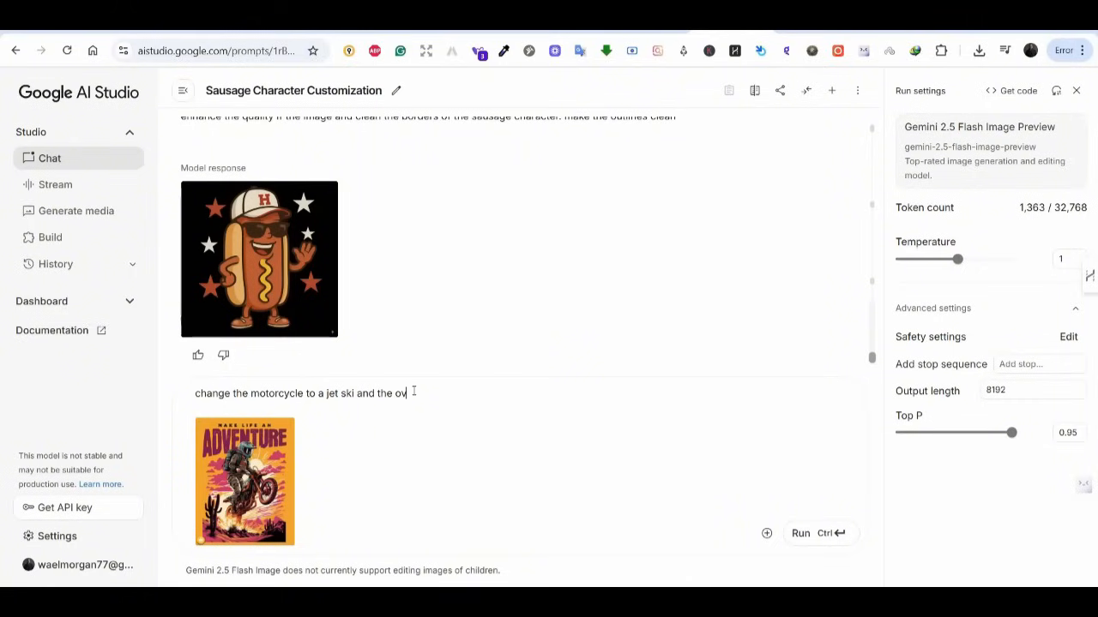
{"action": "type", "text": "erall design background t"}
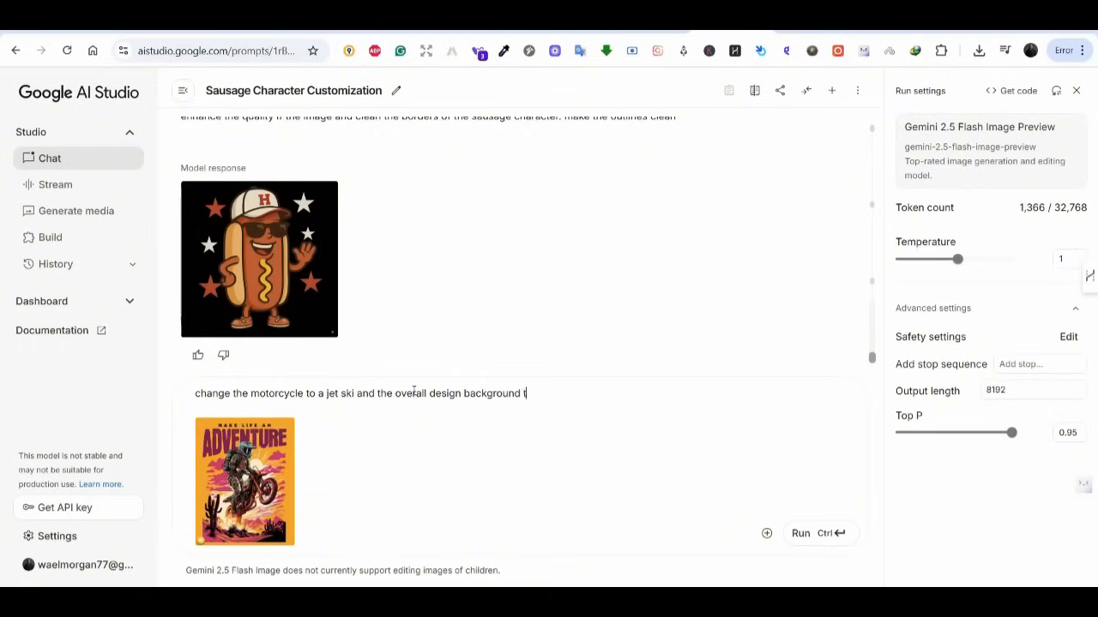
{"action": "type", "text": "o water and o"}
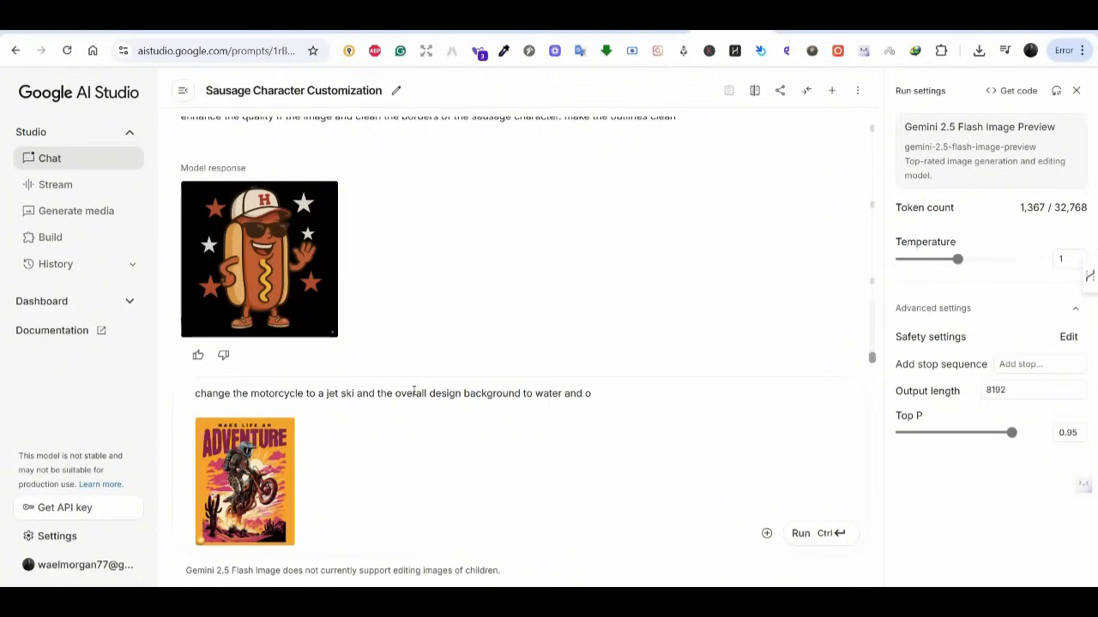
{"action": "type", "text": "cean instead of "}
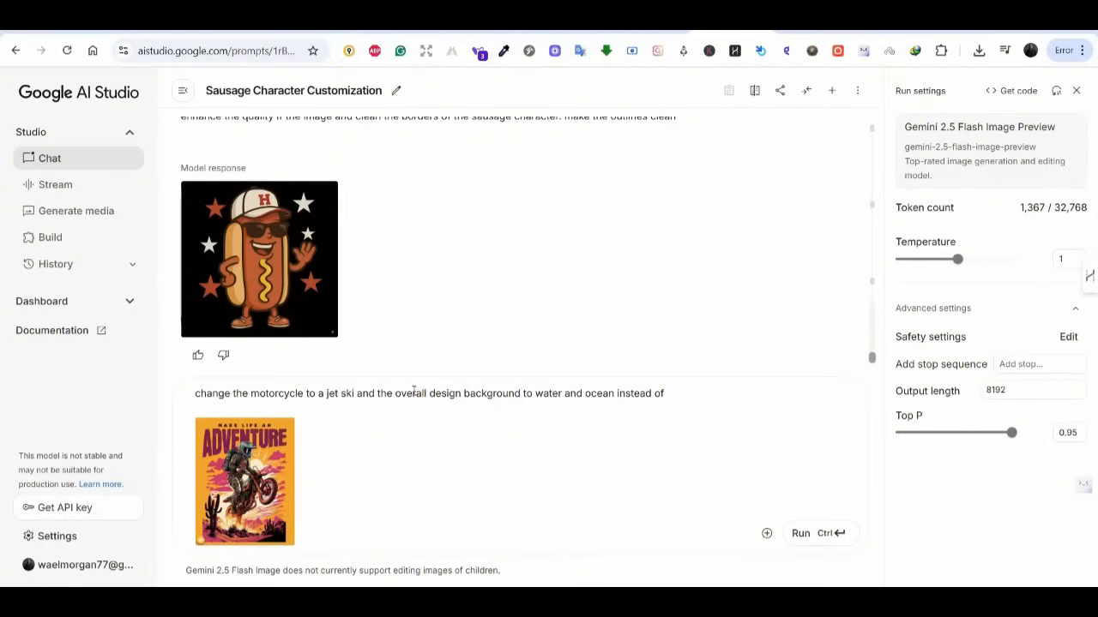
{"action": "type", "text": "desert. keep the charact"}
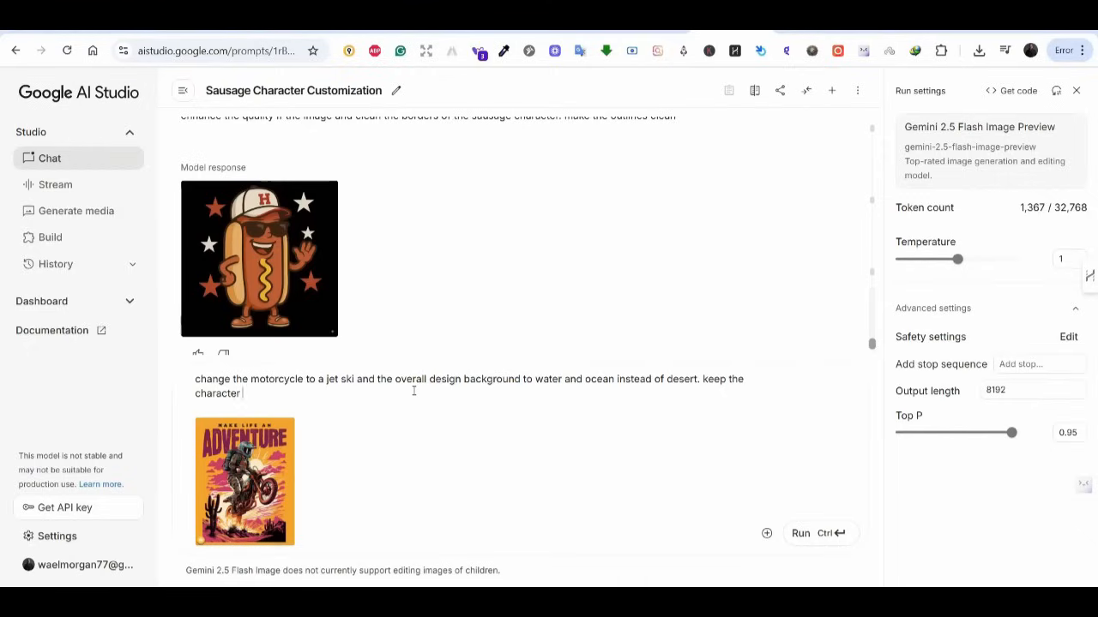
Finish the prompt with "as is, while place him on the jet ski." and submit it
{"action": "type", "text": "er as is, while place him on the jet ski. C"}
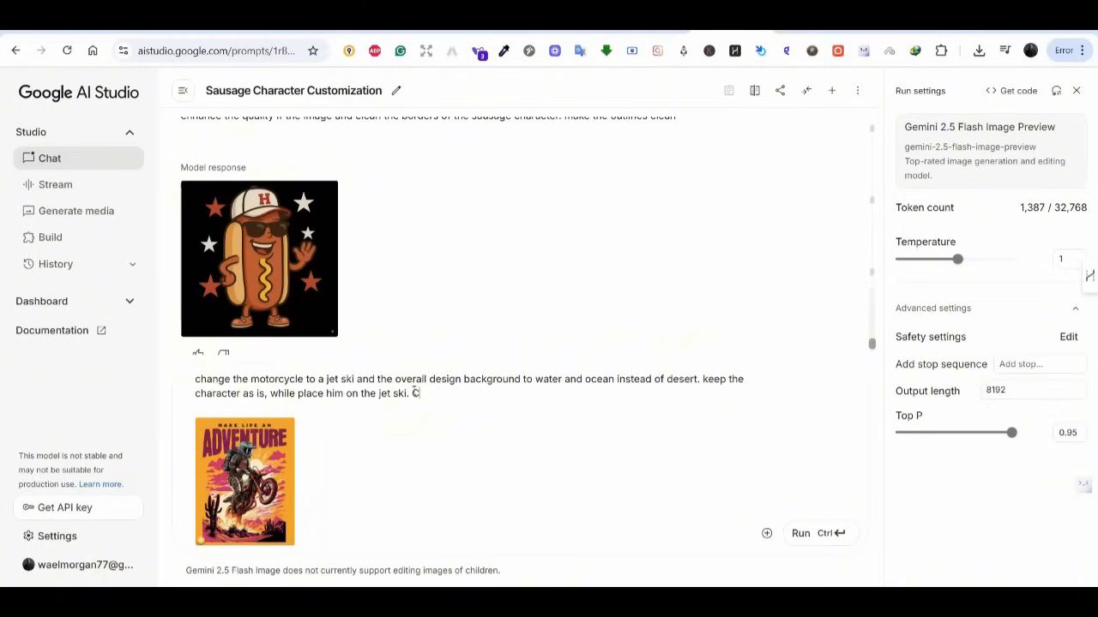
{"action": "key", "text": "Return"}
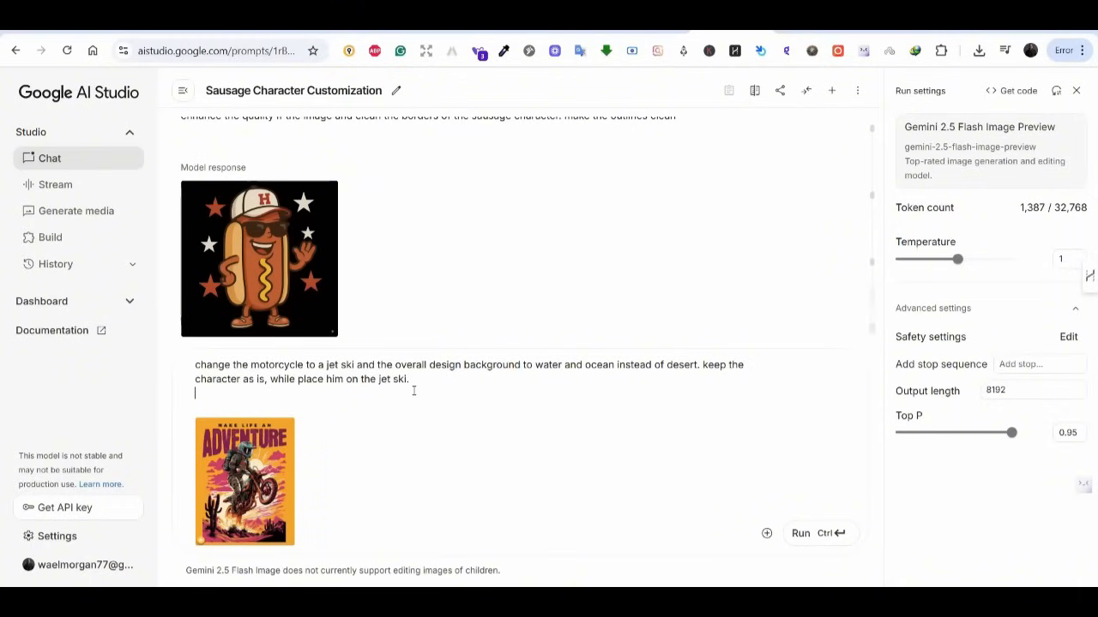
{"action": "left_click", "coordinate": [802, 533]}
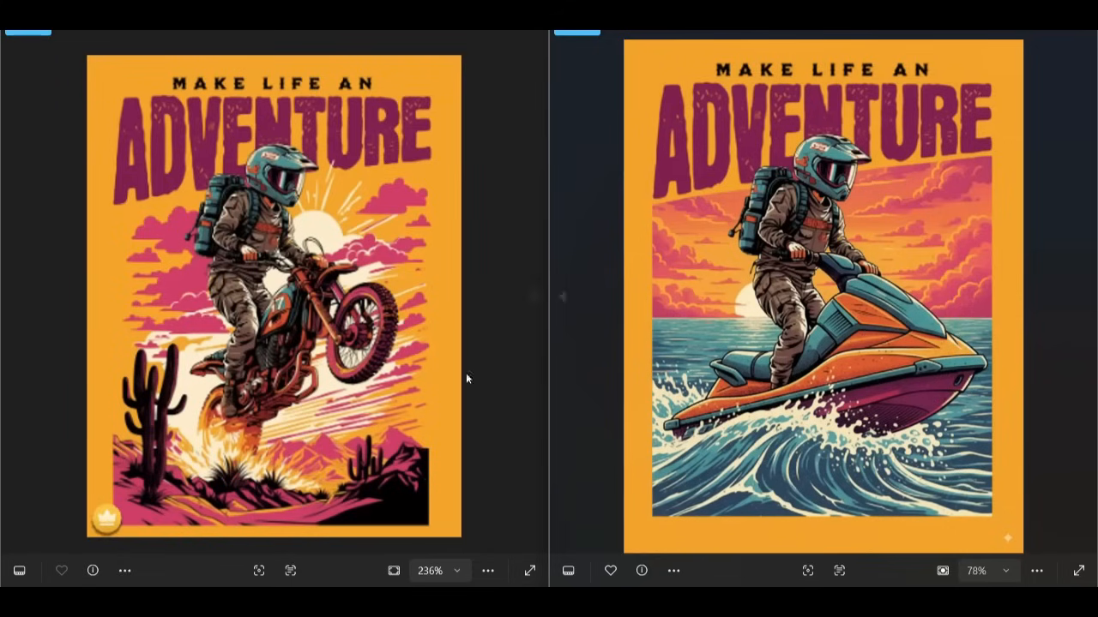
Compare the original motorcycle poster side by side with the jet ski version, then close the comparison
{"action": "scroll", "coordinate": [405, 390], "scroll_direction": "up", "scroll_amount": 1}
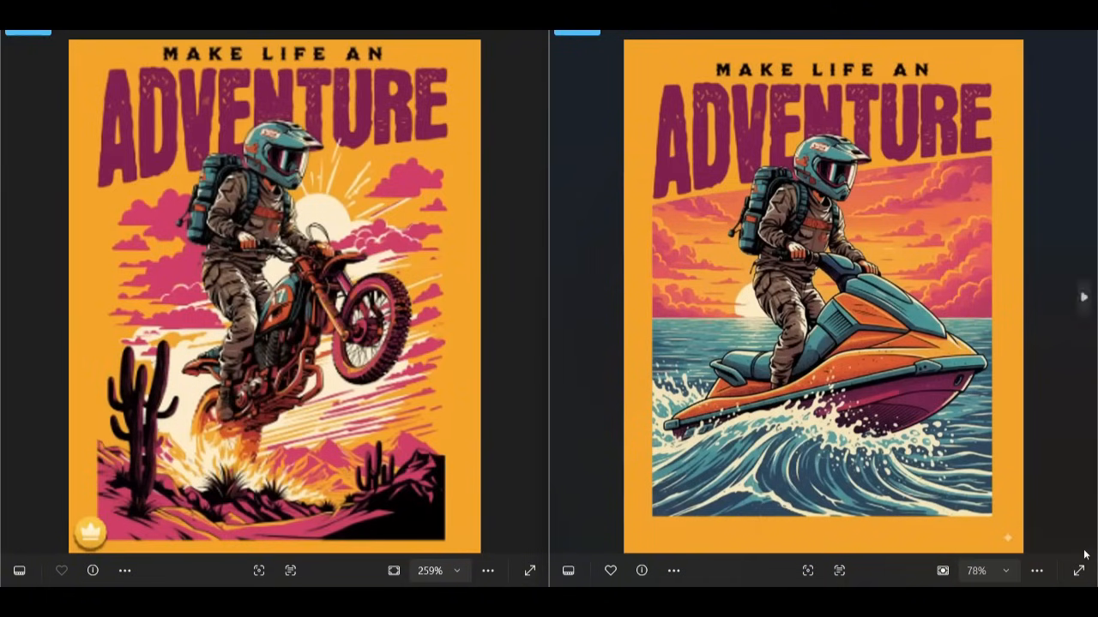
{"action": "scroll", "coordinate": [838, 406], "scroll_direction": "up", "scroll_amount": 2}
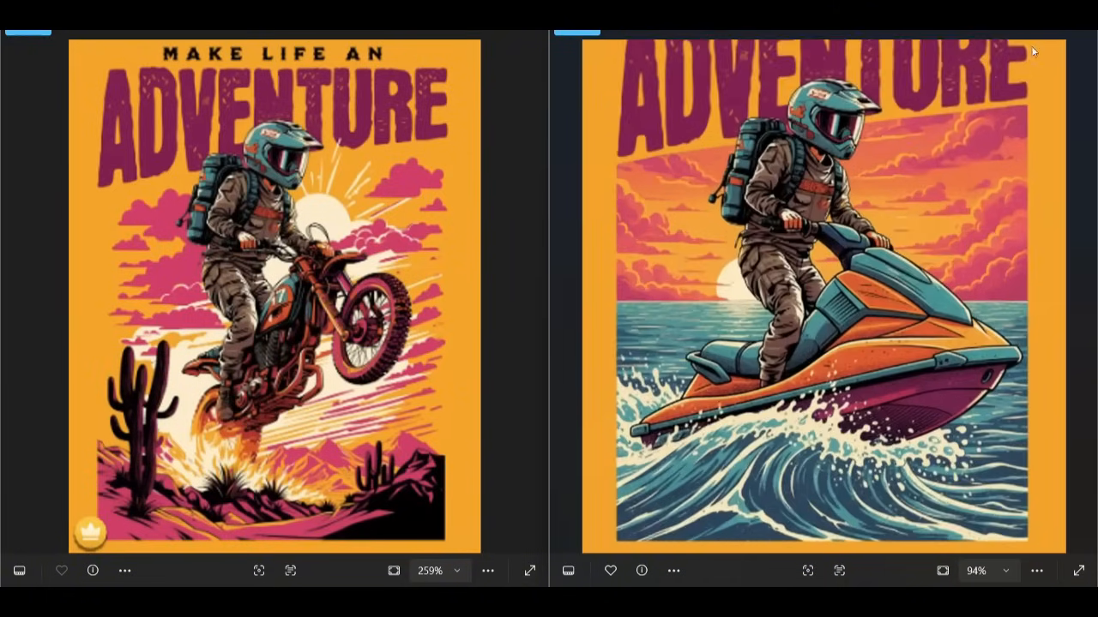
{"action": "left_click", "coordinate": [1007, 33]}
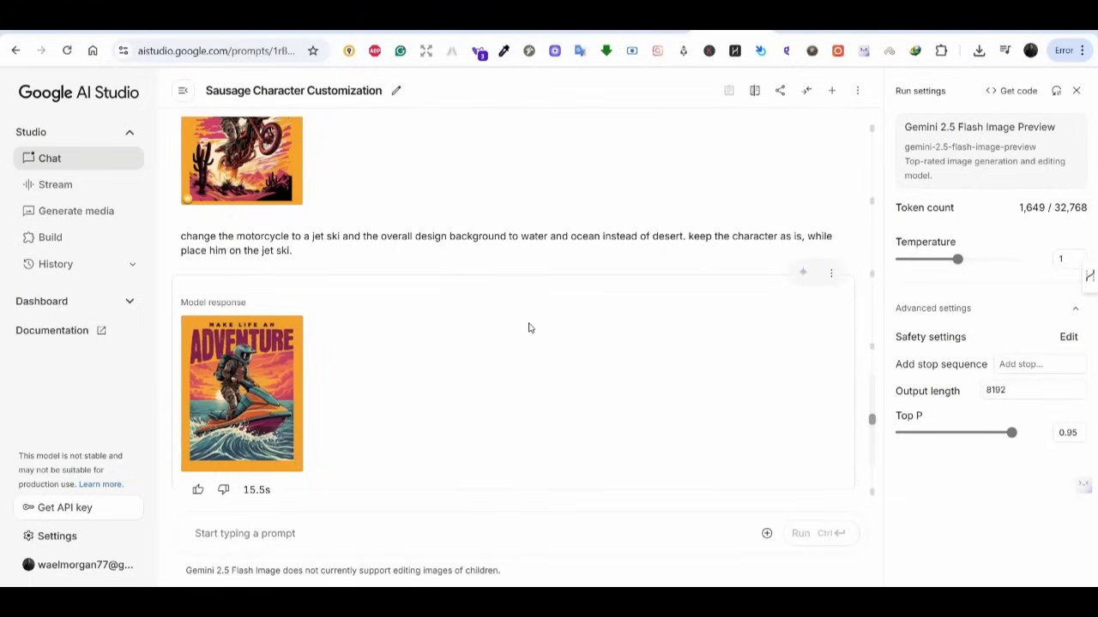
Begin the prompt with "great. now enhance the quality of the design and change the background color from orange to black. Also, change the text"
{"action": "left_click", "coordinate": [369, 533]}
{"action": "type", "text": "great. now enhance the quality of the design and "}
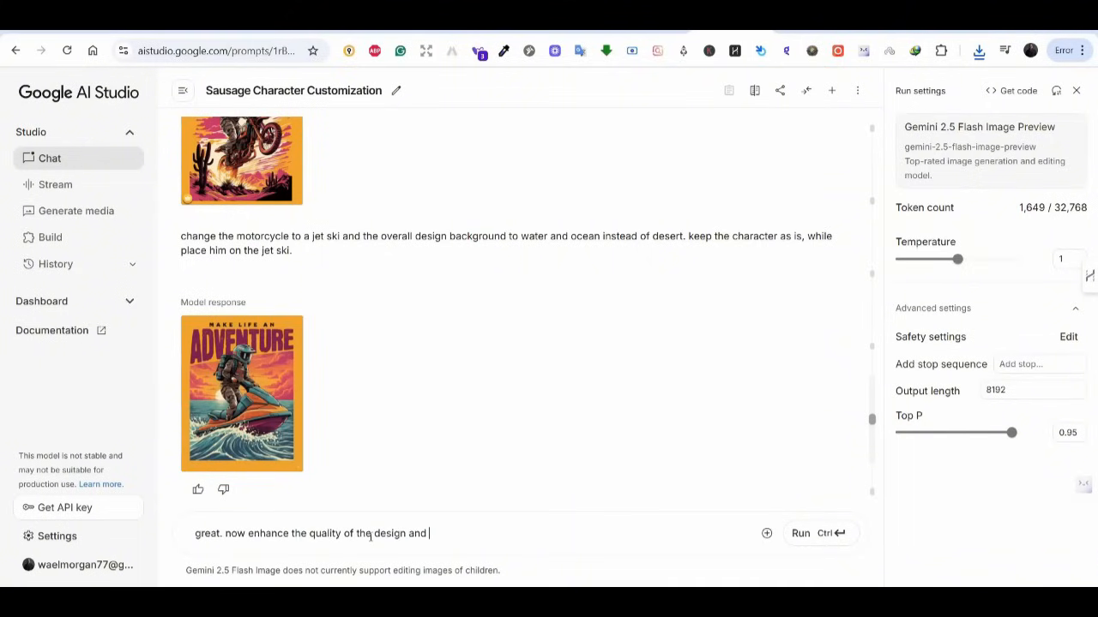
{"action": "type", "text": "change the background color fr"}
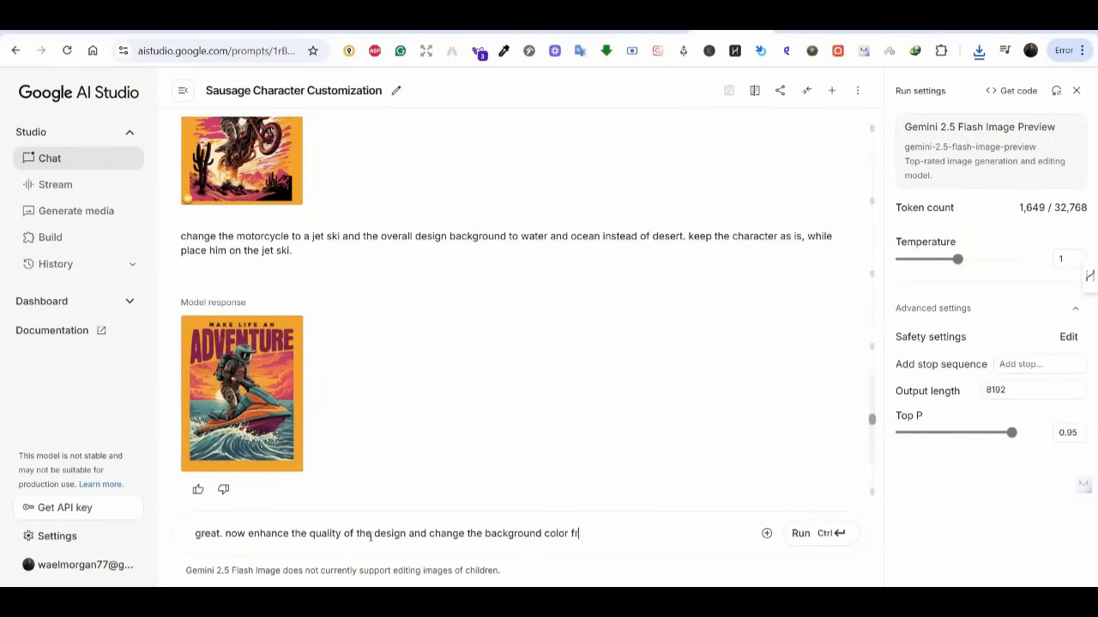
{"action": "type", "text": "om orange to black. Also, change the text co"}
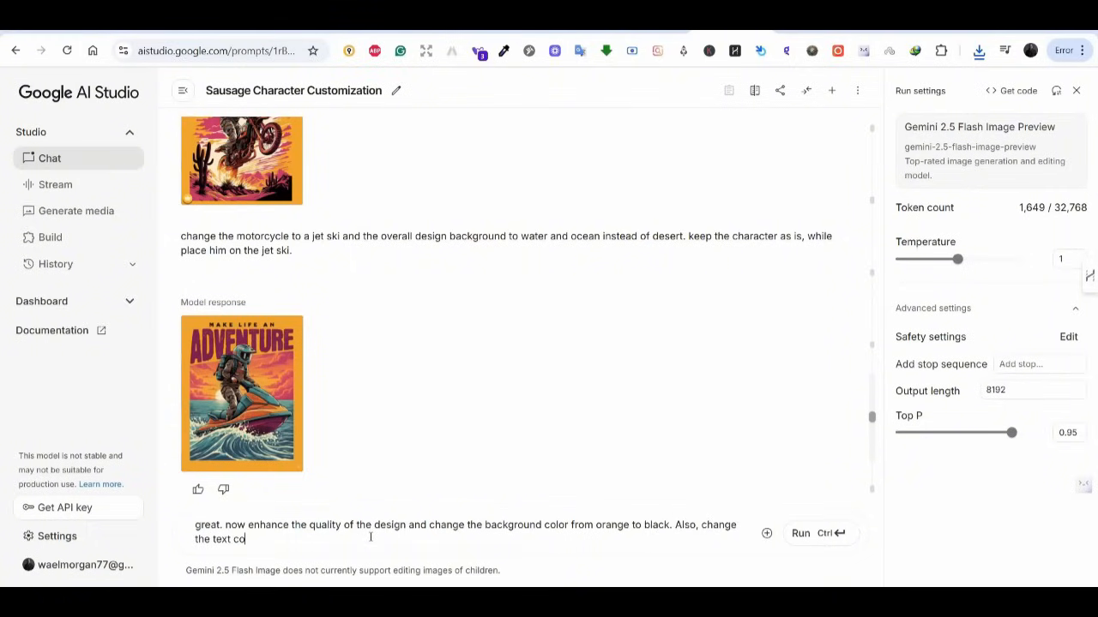
Finish the prompt with "color to white, while keep the text styles as is" and submit it
{"action": "type", "text": "lor to white, while keep t"}
{"action": "type", "text": "he te"}
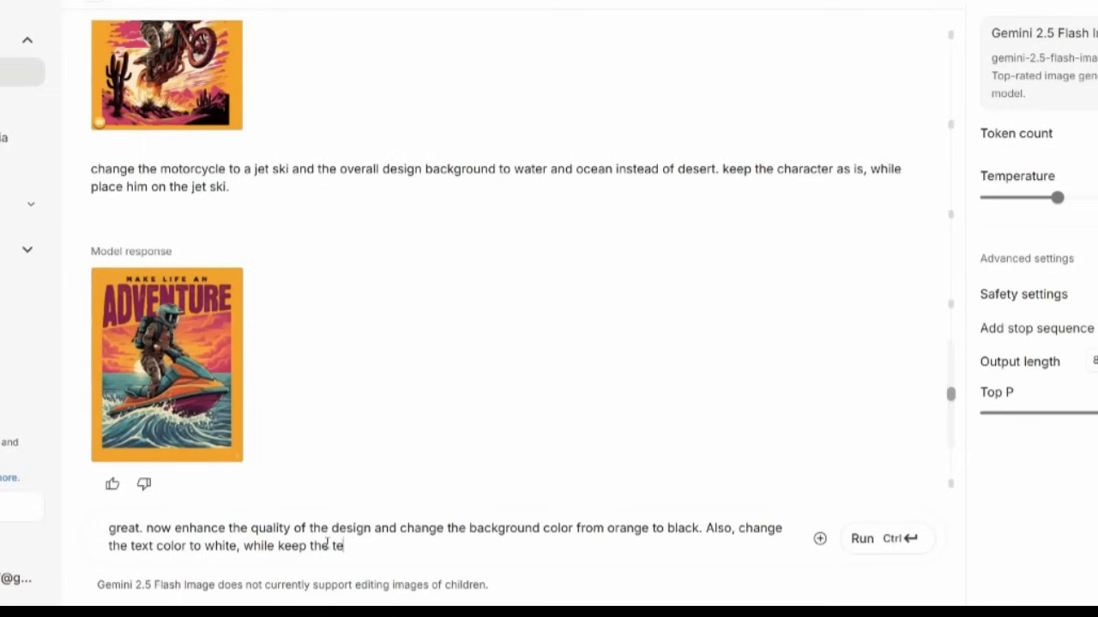
{"action": "type", "text": "xt styles as is"}
{"action": "key", "text": "Return"}
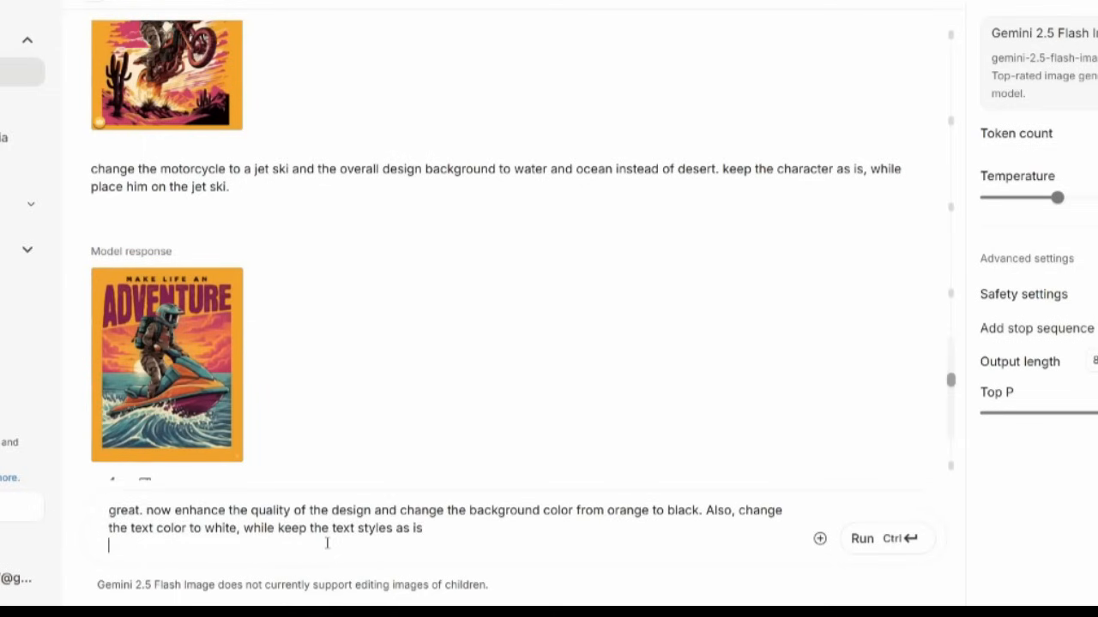
{"action": "left_click", "coordinate": [860, 539]}
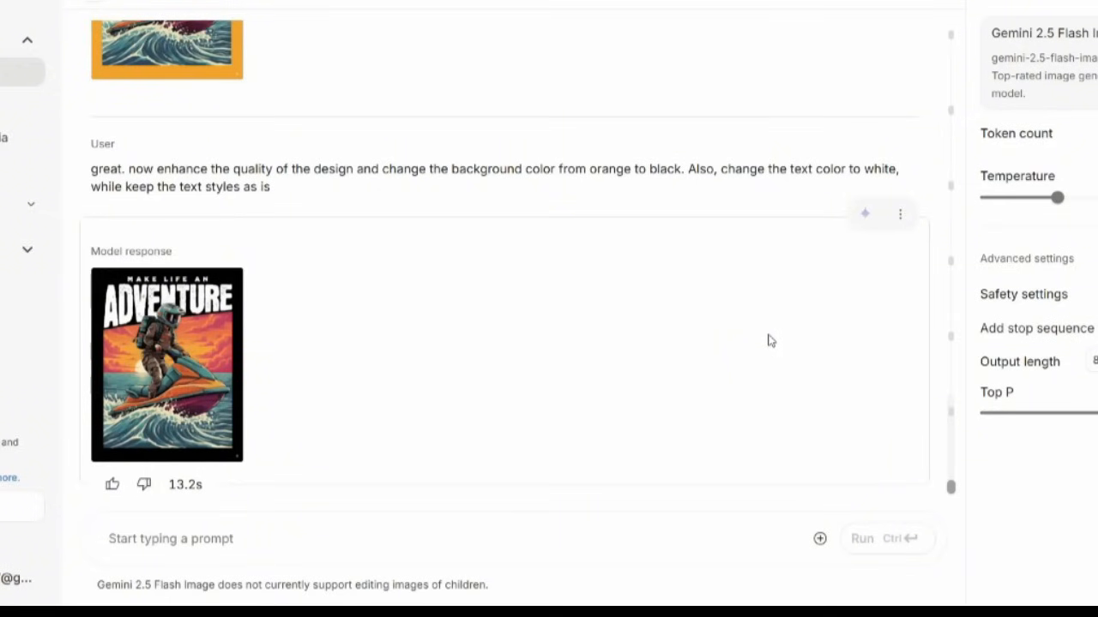
Write the prompt "great. now place the design on a male mockup, mid 30s standing by the beach, wearing a black t-shirt with this design"
{"action": "left_click", "coordinate": [406, 537]}
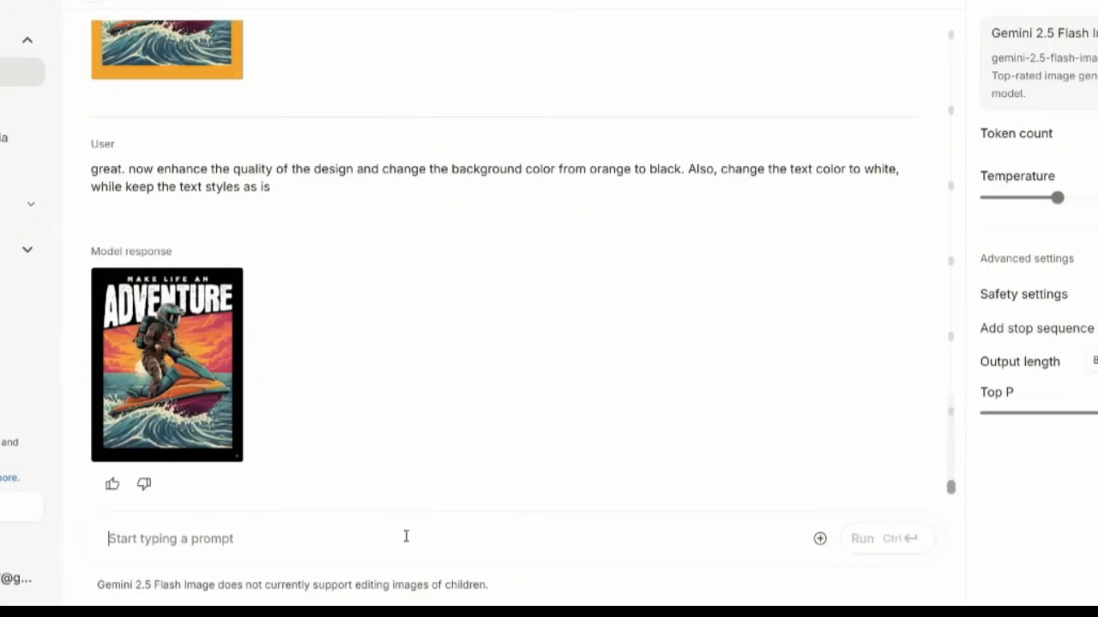
{"action": "type", "text": "great. now place the design on a male mockup, mid"}
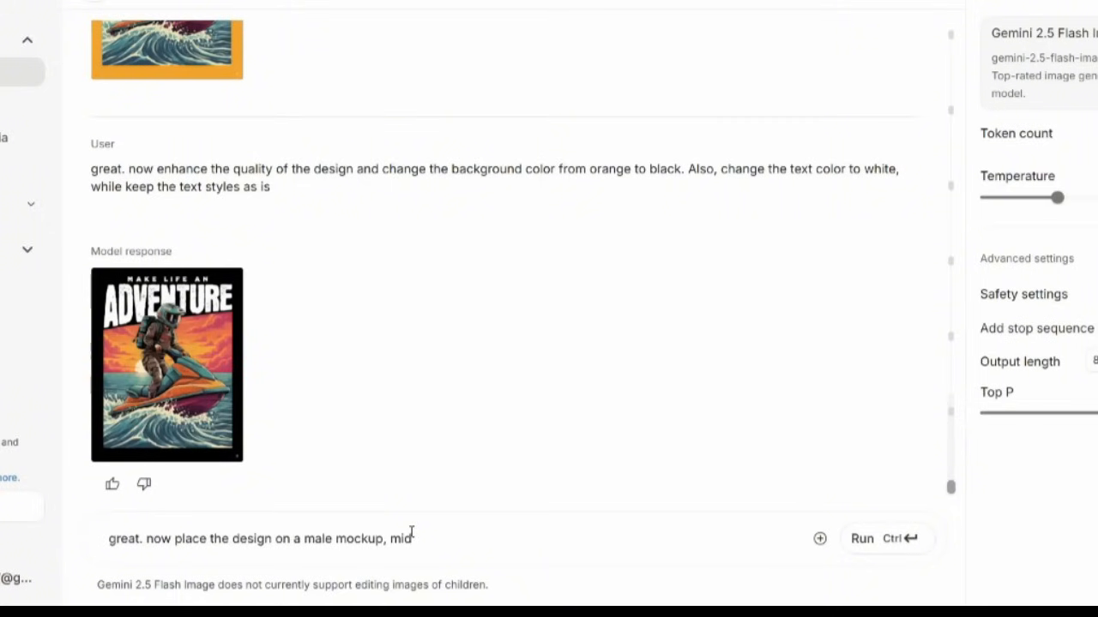
{"action": "type", "text": " 30s"}
{"action": "right_click", "coordinate": [693, 549]}
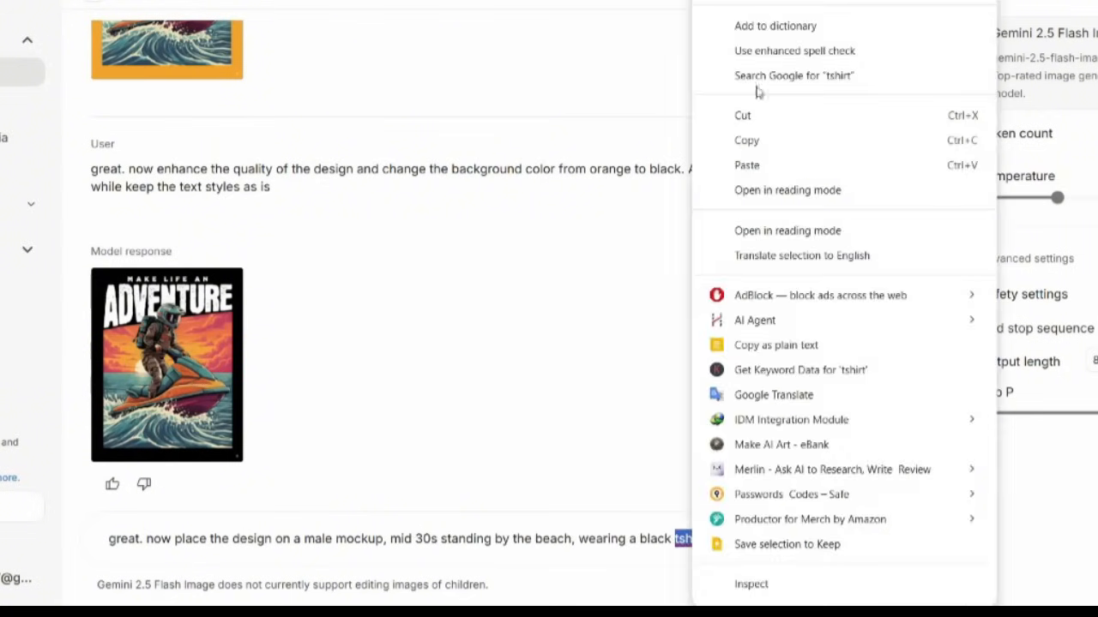
{"action": "left_click", "coordinate": [758, 2]}
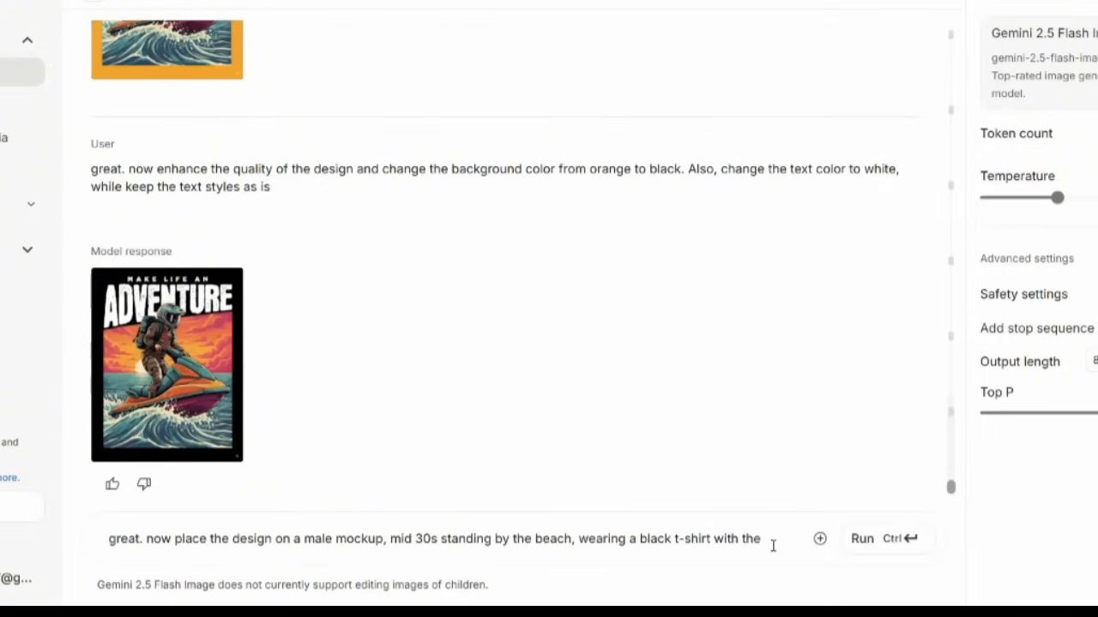
{"action": "key", "text": "BackSpace"}
{"action": "type", "text": "is design"}
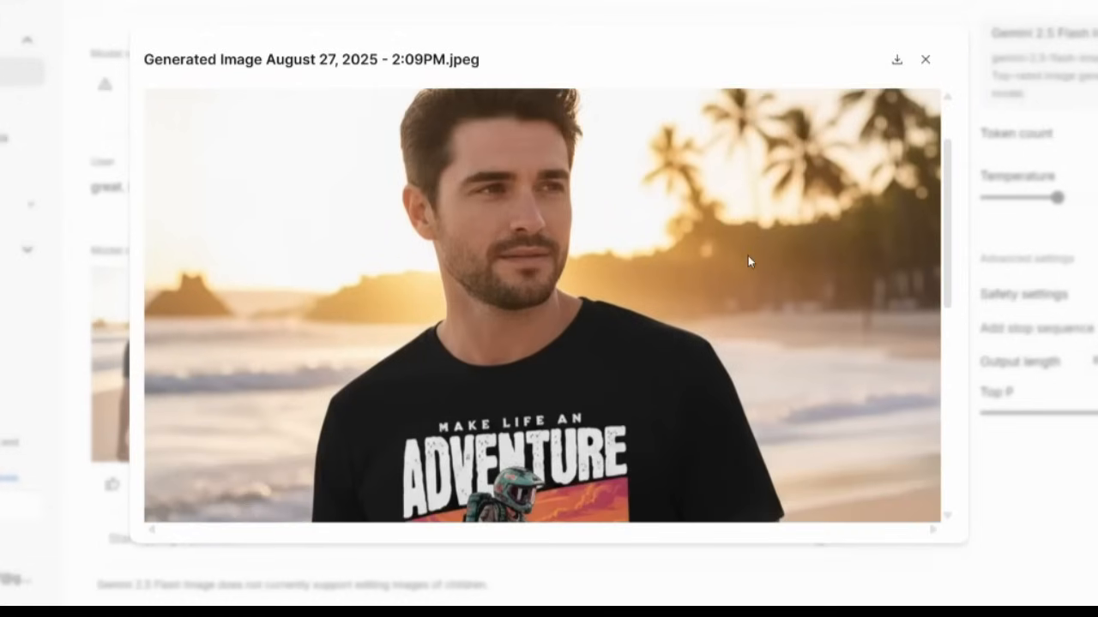
Inspect the design on the generated beach mockup and save the image as "Generated Image August 27, 2025 - 2_09PM"
{"action": "scroll", "coordinate": [796, 268], "scroll_direction": "down", "scroll_amount": 5}
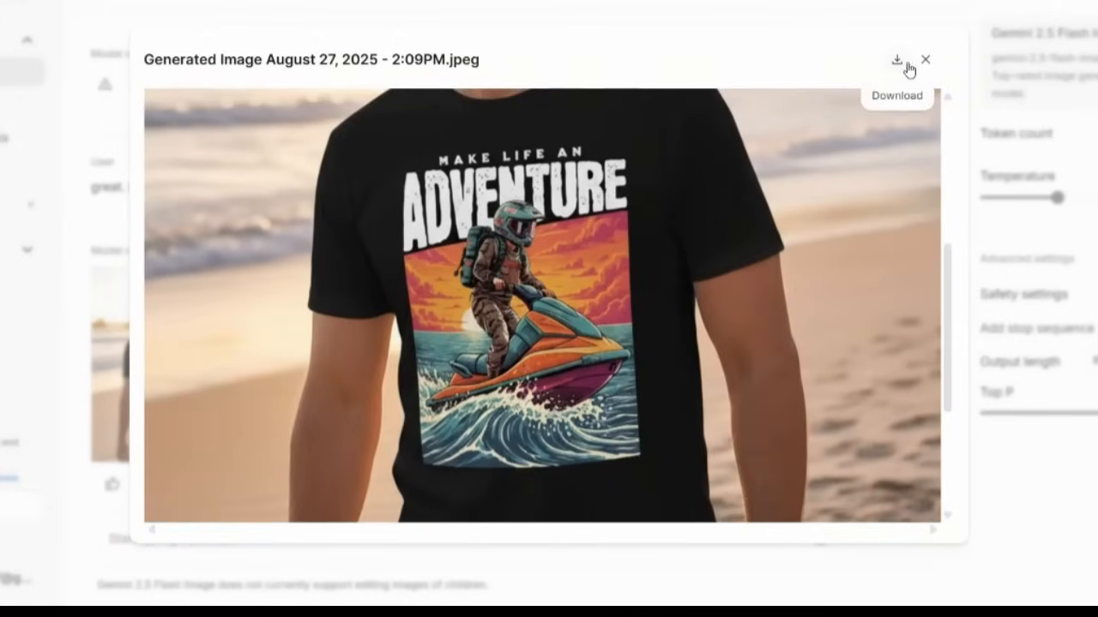
{"action": "left_click", "coordinate": [897, 61]}
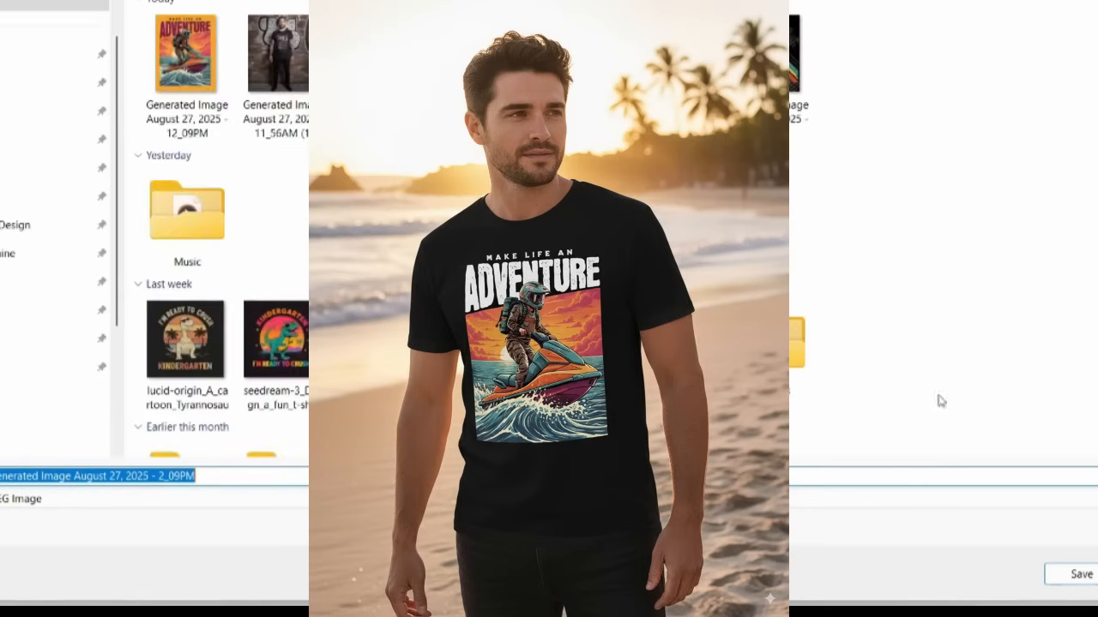
{"action": "left_click", "coordinate": [1076, 579]}
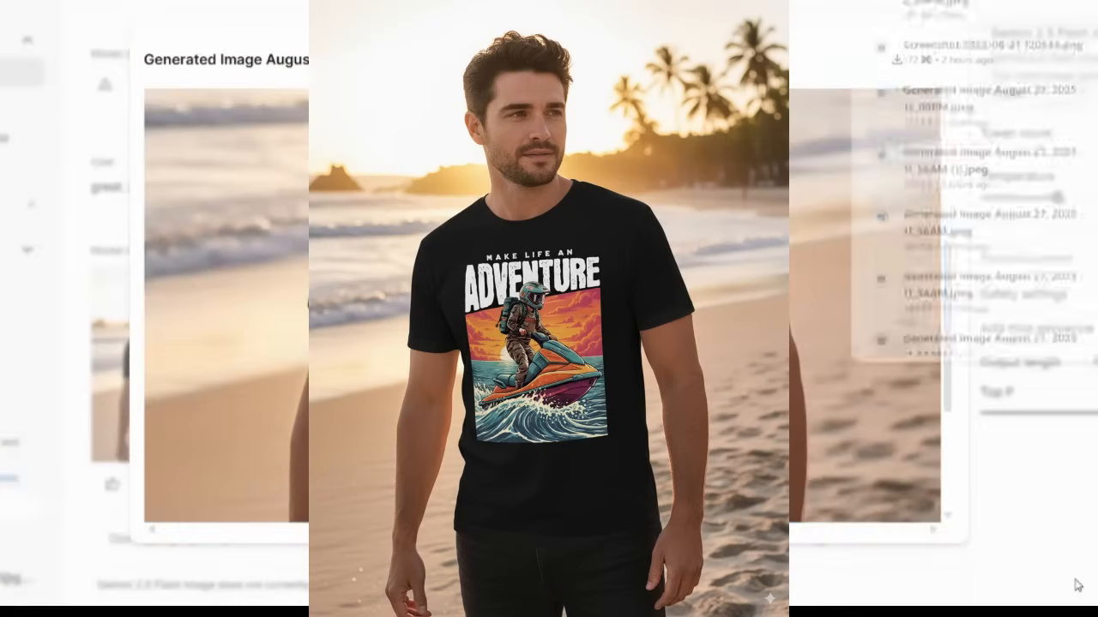
Close the mockup preview and prompt "great. change the pose of the model and make him look at the camera"
{"action": "left_click", "coordinate": [952, 8]}
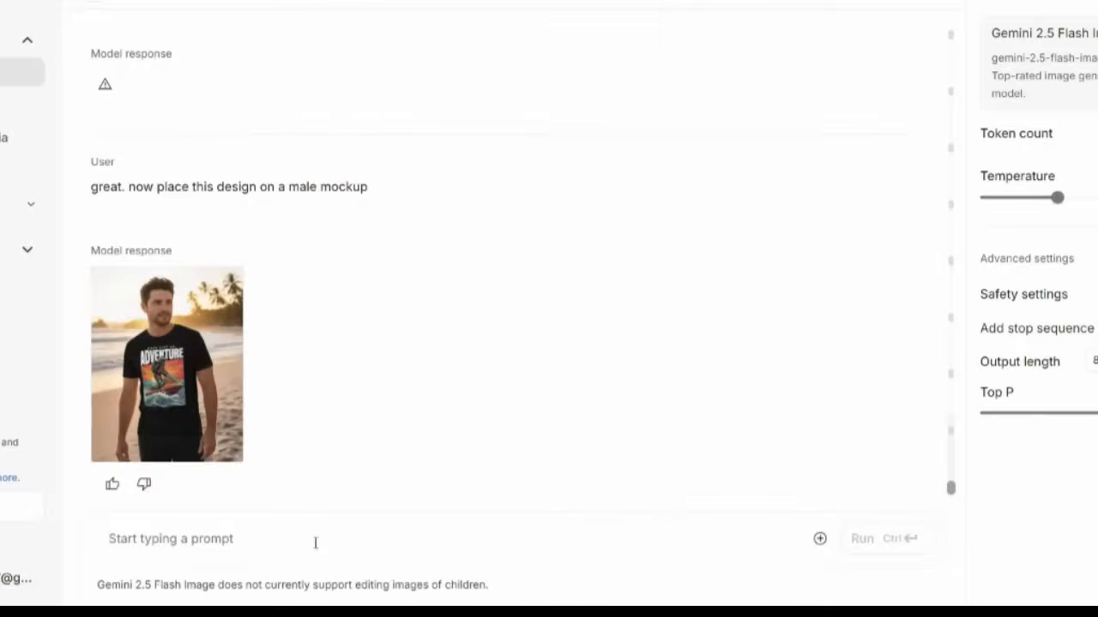
{"action": "type", "text": "great. chang"}
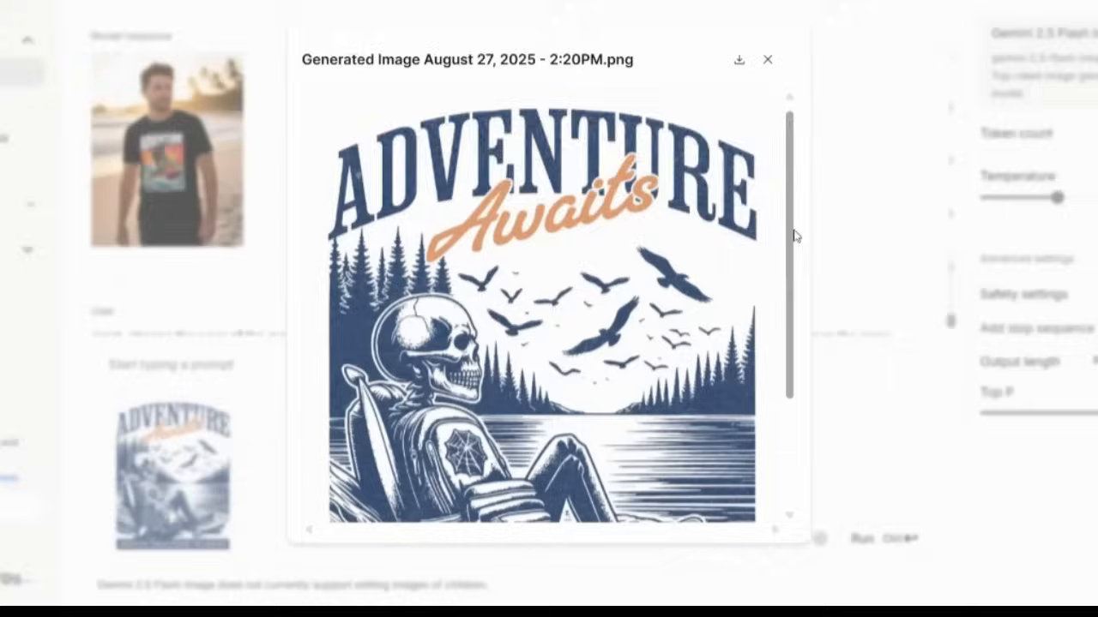
Examine the lower part of the attached Adventure Awaits skeleton design and close its preview
{"action": "left_click_drag", "start_coordinate": [792, 235], "coordinate": [809, 363]}
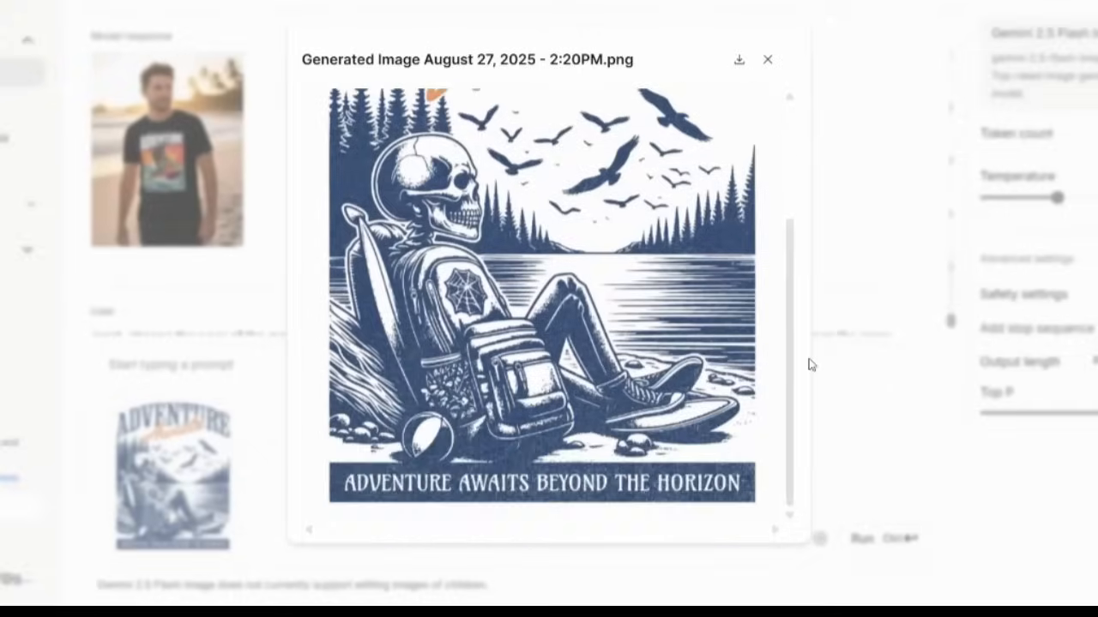
{"action": "left_click", "coordinate": [879, 204]}
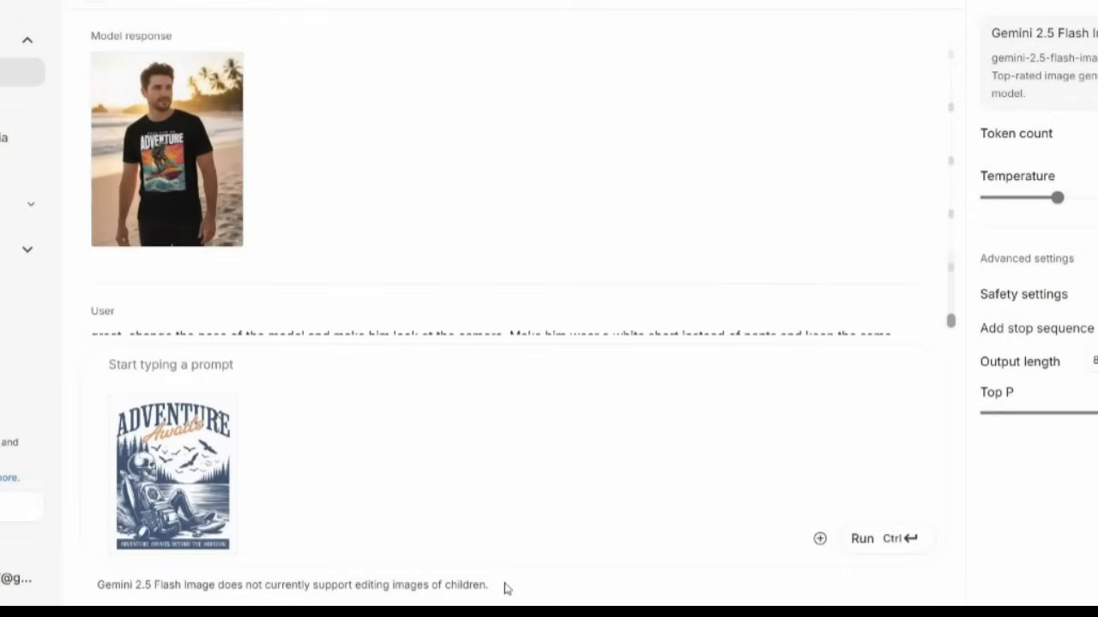
{"action": "left_click", "coordinate": [336, 360]}
{"action": "type", "text": "ch"}
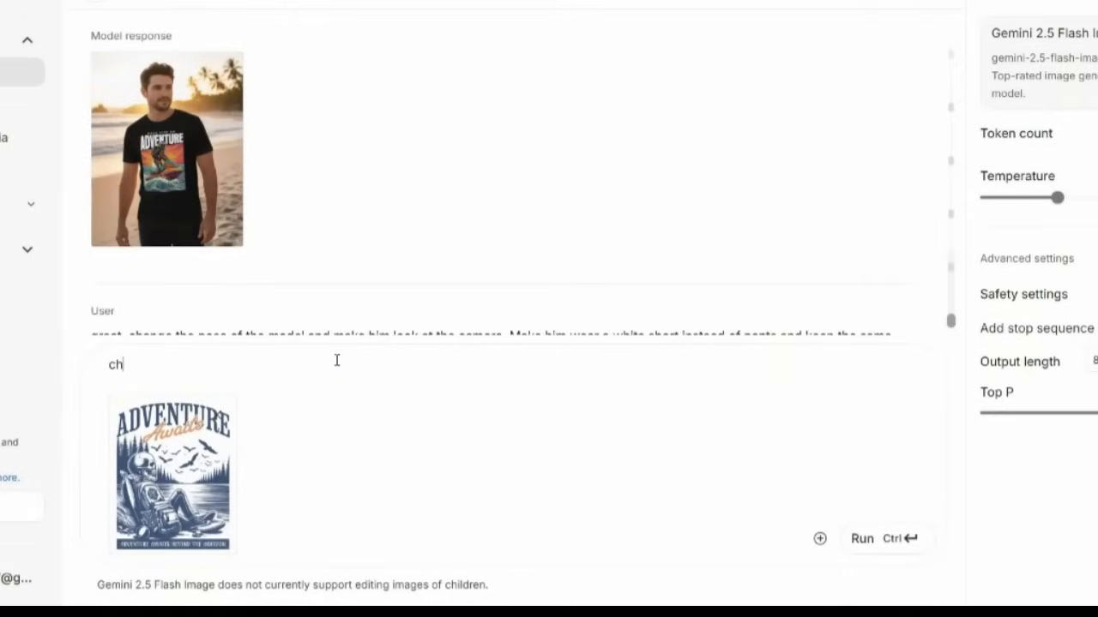
{"action": "type", "text": "ange the"}
{"action": "key", "text": "BackSpace"}
{"action": "key", "text": "BackSpace"}
{"action": "key", "text": "BackSpace"}
{"action": "key", "text": "BackSpace"}
{"action": "key", "text": "BackSpace"}
{"action": "key", "text": "BackSpace"}
{"action": "key", "text": "BackSpace"}
{"action": "key", "text": "BackSpace"}
{"action": "key", "text": "BackSpace"}
{"action": "key", "text": "BackSpace"}
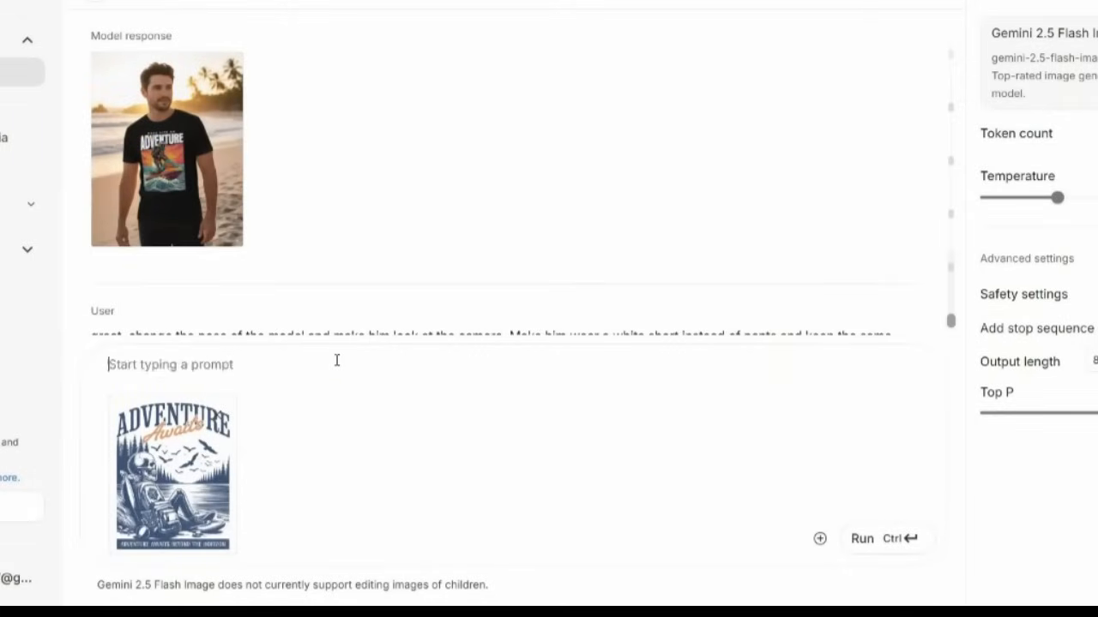
Begin the skeleton design's prompt with "rotate the skeleton body to face the camera, while keeping", replacing the wording about the head
{"action": "type", "text": "rotate the head of the skeleton"}
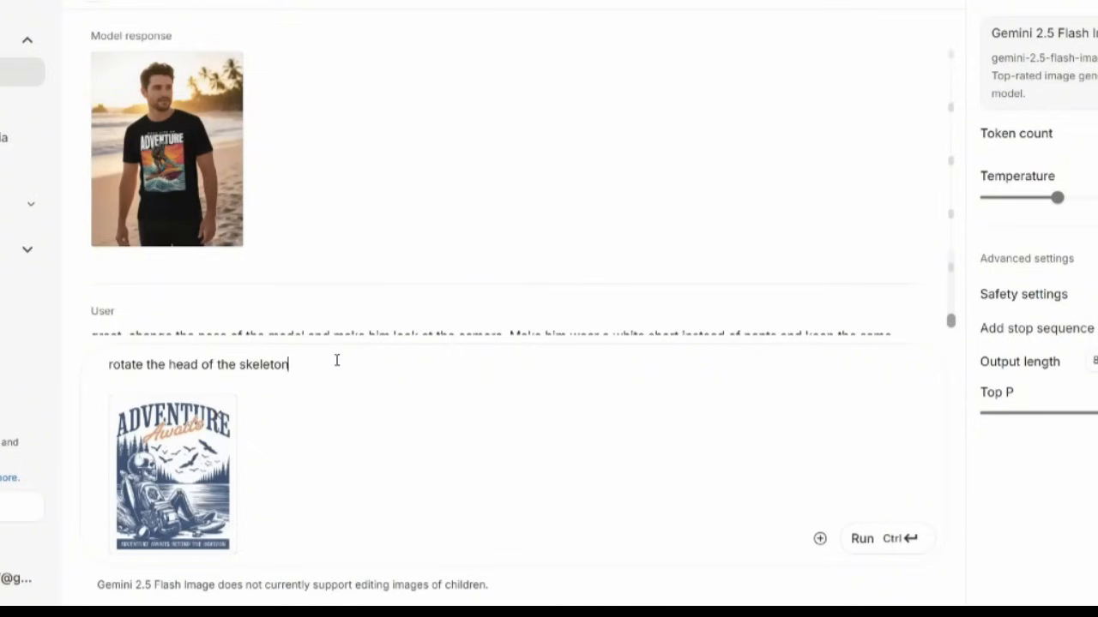
{"action": "key", "text": "BackSpace"}
{"action": "key", "text": "BackSpace"}
{"action": "key", "text": "BackSpace"}
{"action": "key", "text": "BackSpace"}
{"action": "key", "text": "BackSpace"}
{"action": "key", "text": "BackSpace"}
{"action": "key", "text": "BackSpace"}
{"action": "key", "text": "BackSpace"}
{"action": "key", "text": "BackSpace"}
{"action": "key", "text": "BackSpace"}
{"action": "key", "text": "BackSpace"}
{"action": "key", "text": "BackSpace"}
{"action": "key", "text": "BackSpace"}
{"action": "key", "text": "BackSpace"}
{"action": "key", "text": "BackSpace"}
{"action": "key", "text": "BackSpace"}
{"action": "key", "text": "BackSpace"}
{"action": "key", "text": "BackSpace"}
{"action": "key", "text": "BackSpace"}
{"action": "key", "text": "BackSpace"}
{"action": "type", "text": "skeleton body to face the camera, while keeping the"}
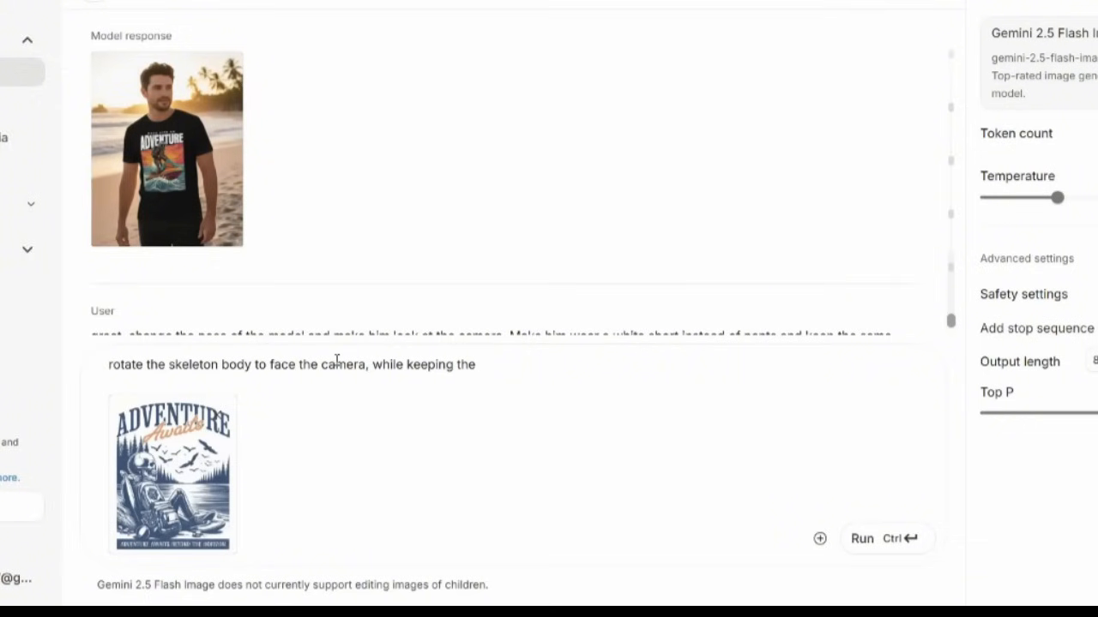
Finish the skeleton prompt with "preserve his identity" and submit it
{"action": "type", "text": "main design elements and a"}
{"action": "key", "text": "BackSpace"}
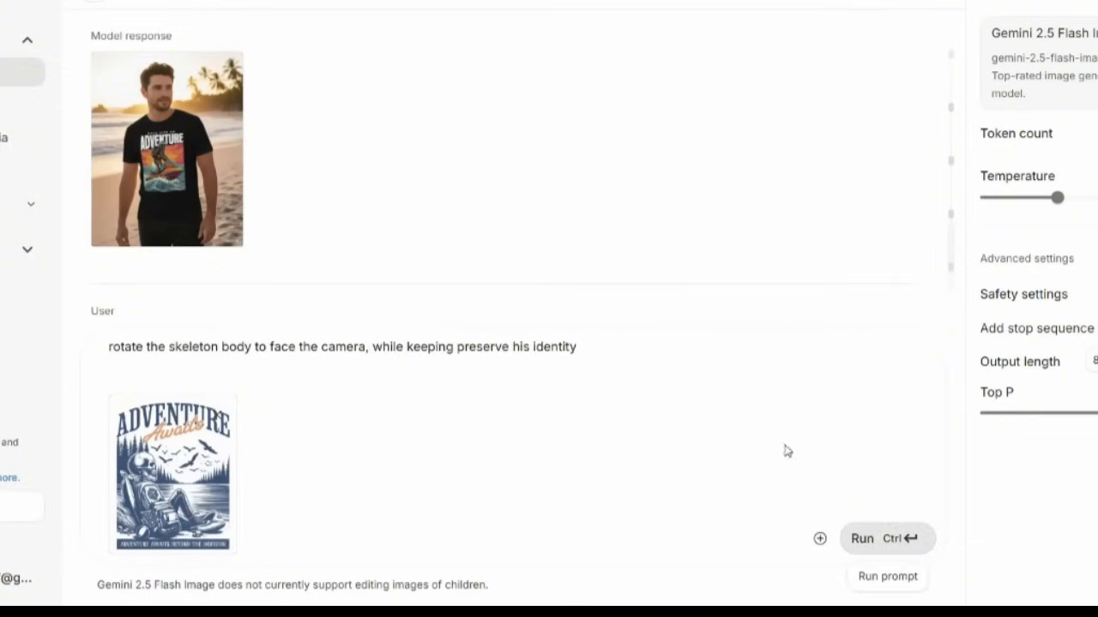
{"action": "key", "text": "ctrl+Return"}
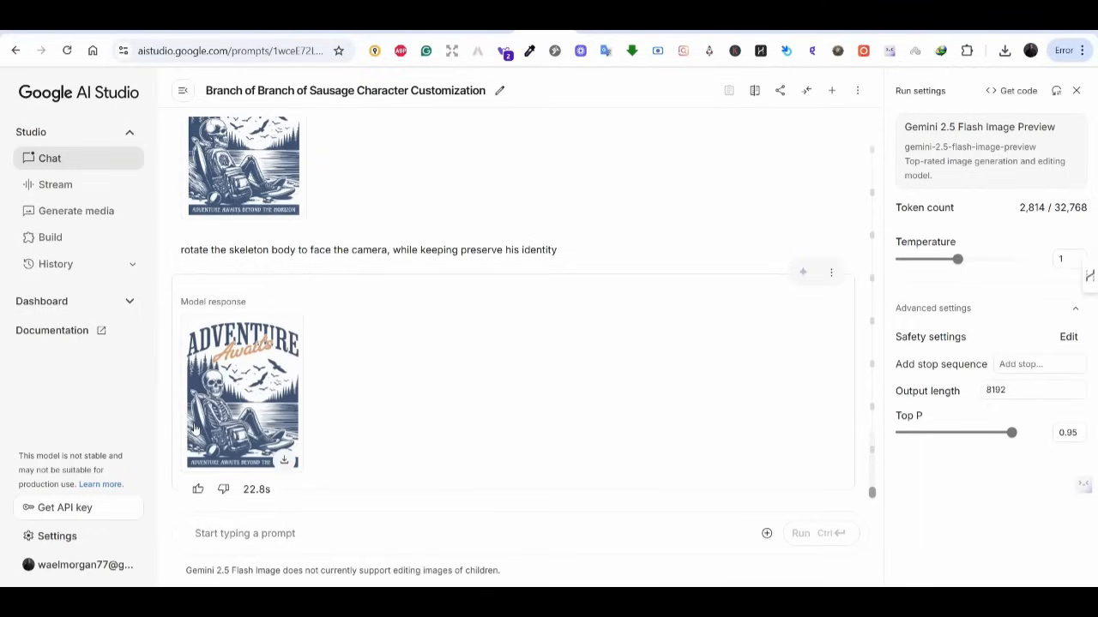
Open the generated camera-facing skeleton design and examine it from the title down to the bottom caption
{"action": "left_click", "coordinate": [233, 382]}
{"action": "scroll", "coordinate": [654, 316], "scroll_direction": "down", "scroll_amount": 2}
{"action": "scroll", "coordinate": [655, 316], "scroll_direction": "down", "scroll_amount": 5}
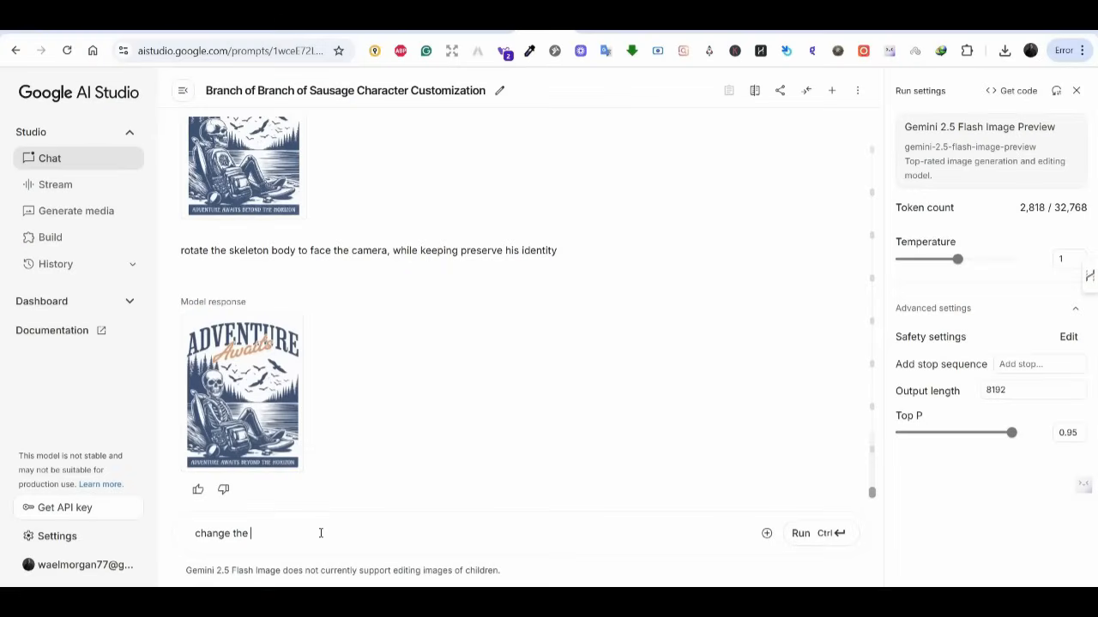
Submit the prompt "change the main design color from navy to red, while preserve everything else."
{"action": "type", "text": "main design color from navy to red, "}
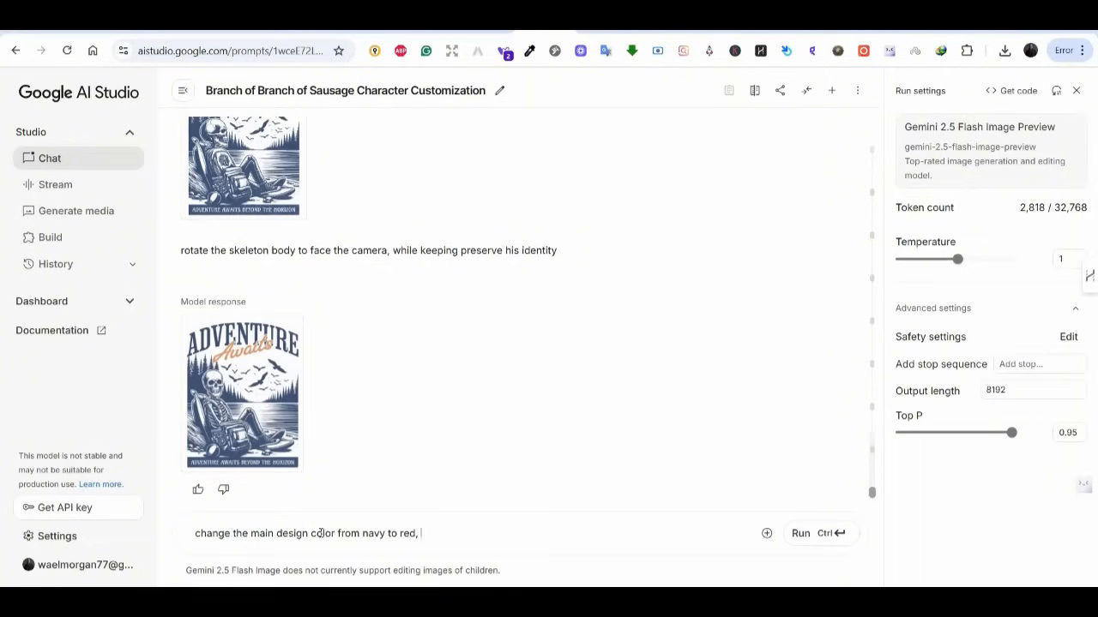
{"action": "type", "text": "while preserve everything else."}
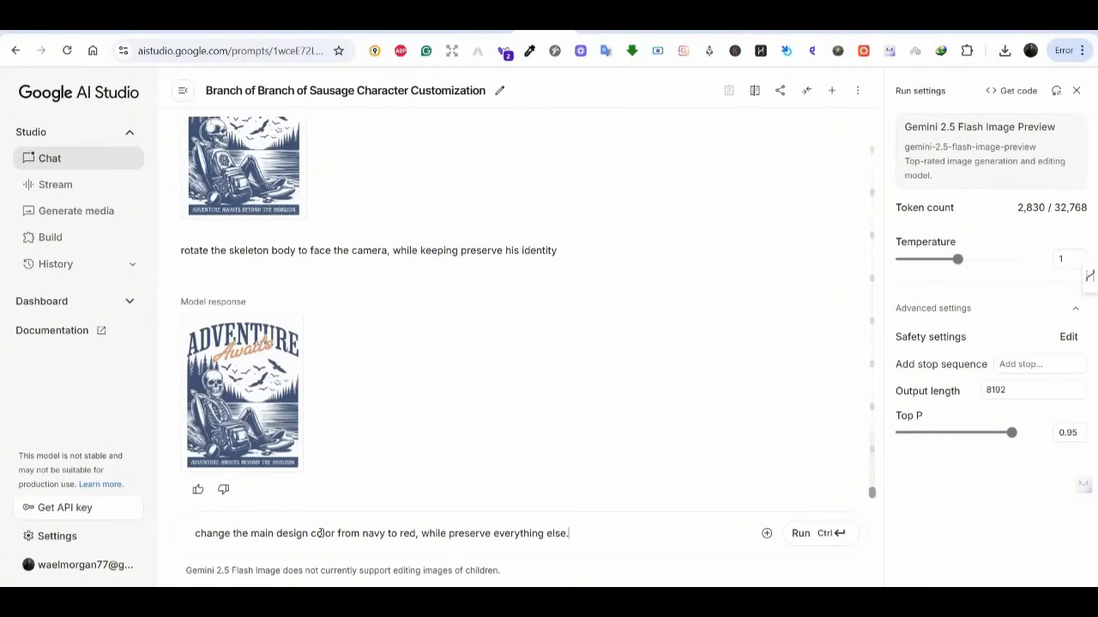
{"action": "key", "text": "ctrl+Return"}
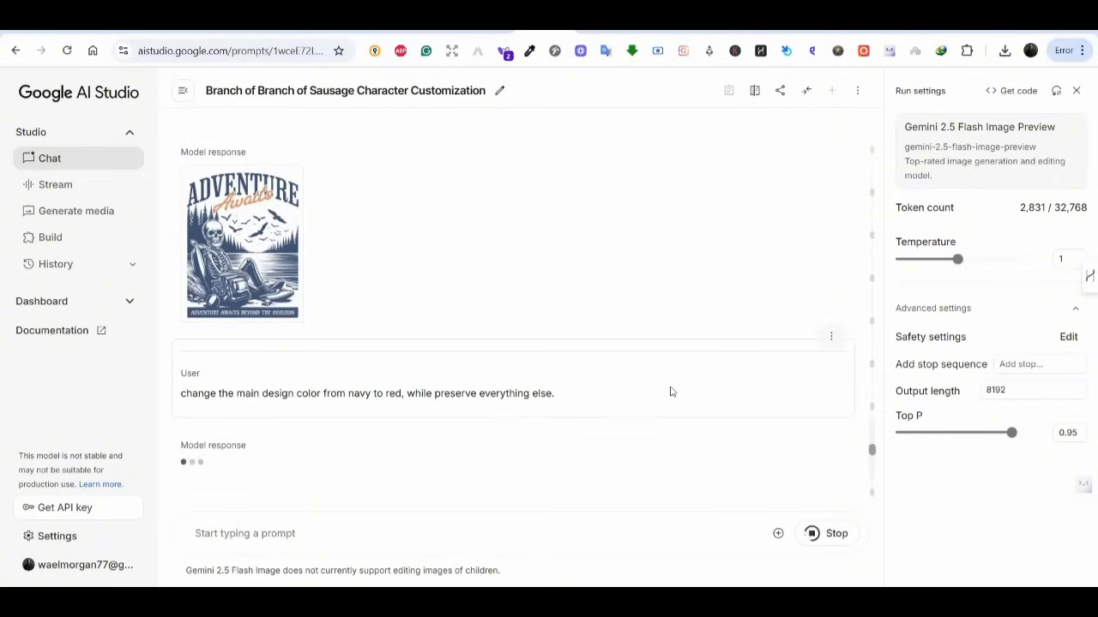
Inspect the generated red version of the skeleton design at full size and download it
{"action": "left_click", "coordinate": [264, 429]}
{"action": "scroll", "coordinate": [577, 329], "scroll_direction": "down", "scroll_amount": 1}
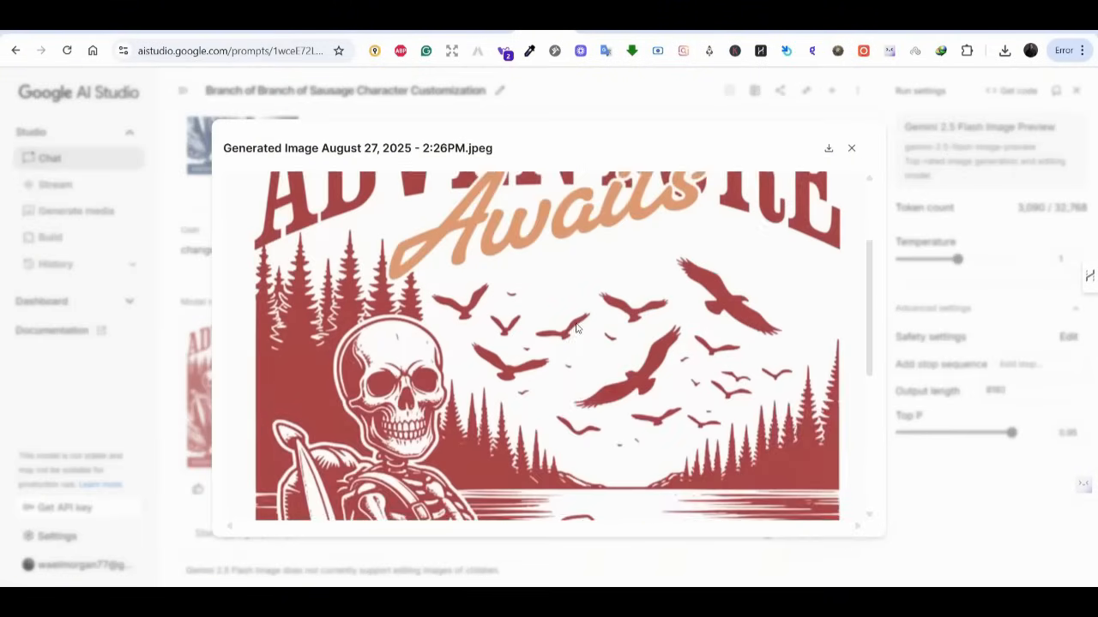
{"action": "scroll", "coordinate": [576, 328], "scroll_direction": "down", "scroll_amount": 5}
{"action": "scroll", "coordinate": [596, 353], "scroll_direction": "up", "scroll_amount": 3}
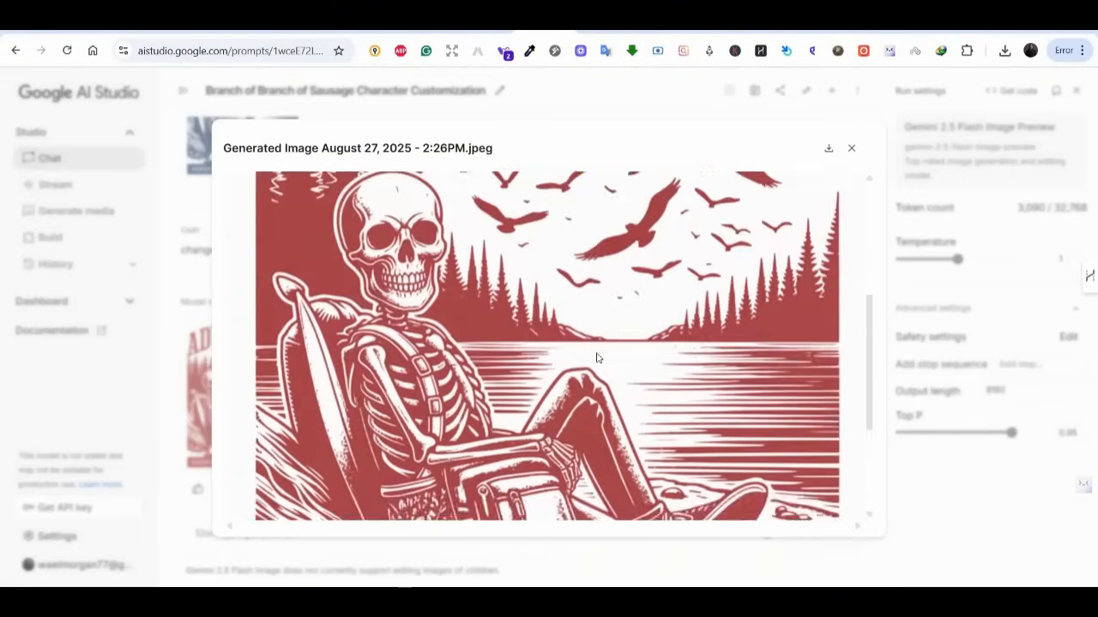
{"action": "scroll", "coordinate": [598, 358], "scroll_direction": "up", "scroll_amount": 4}
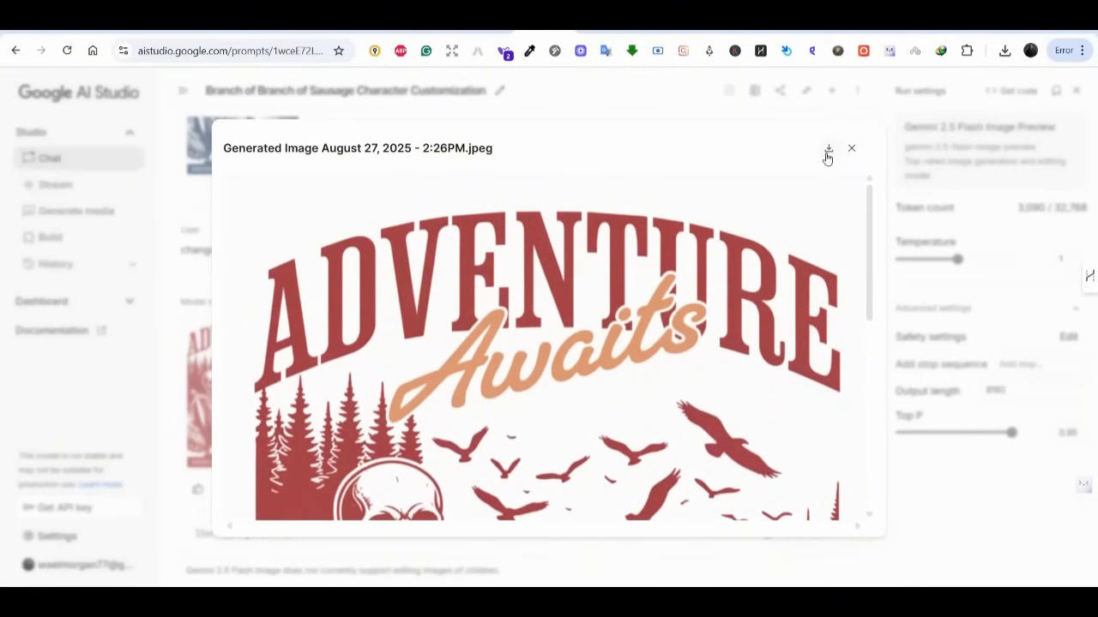
{"action": "left_click", "coordinate": [827, 151]}
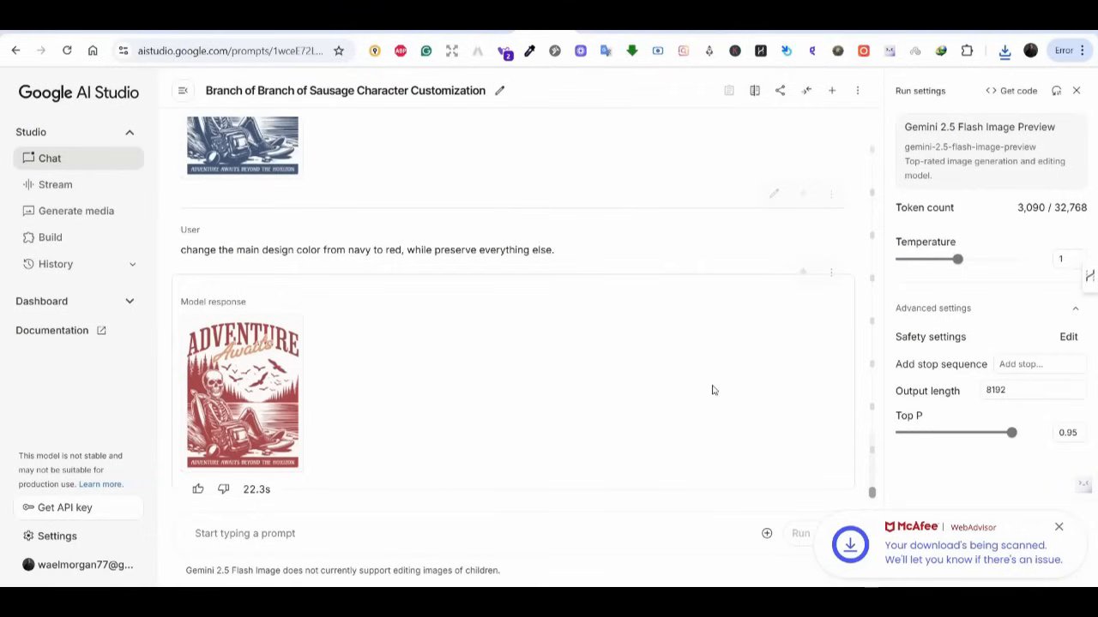